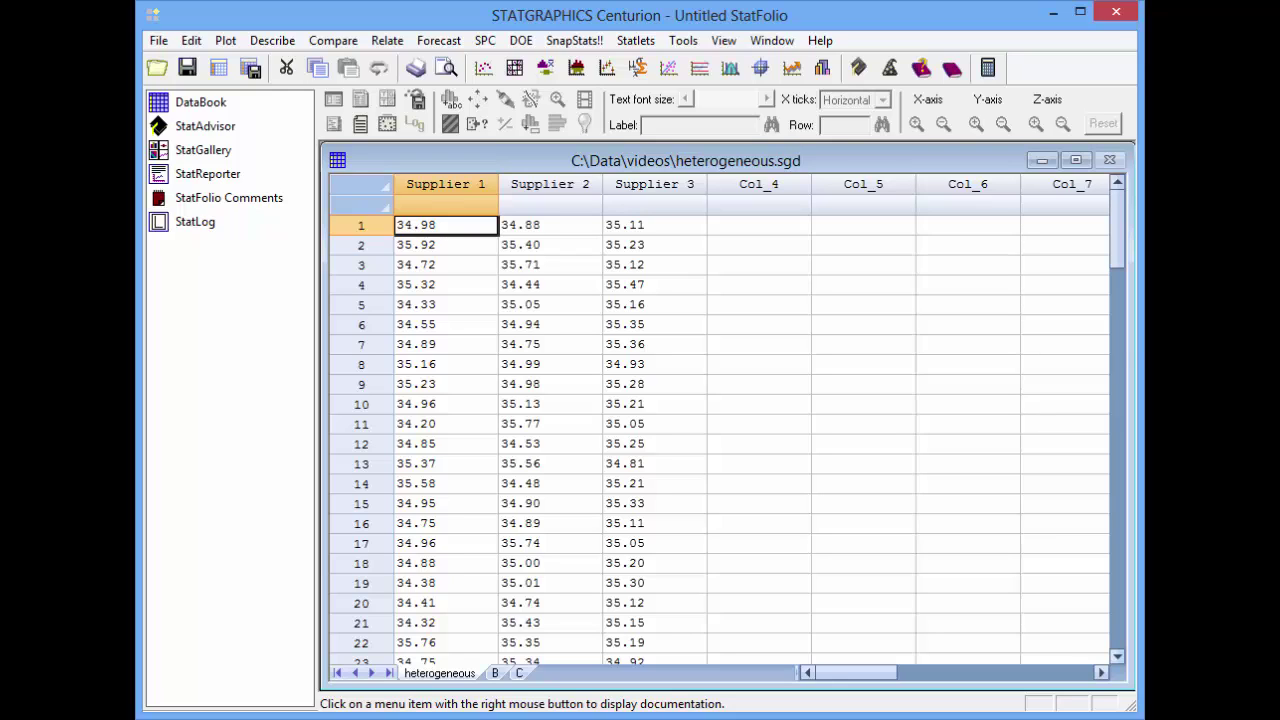
pyautogui.click(1114, 344)
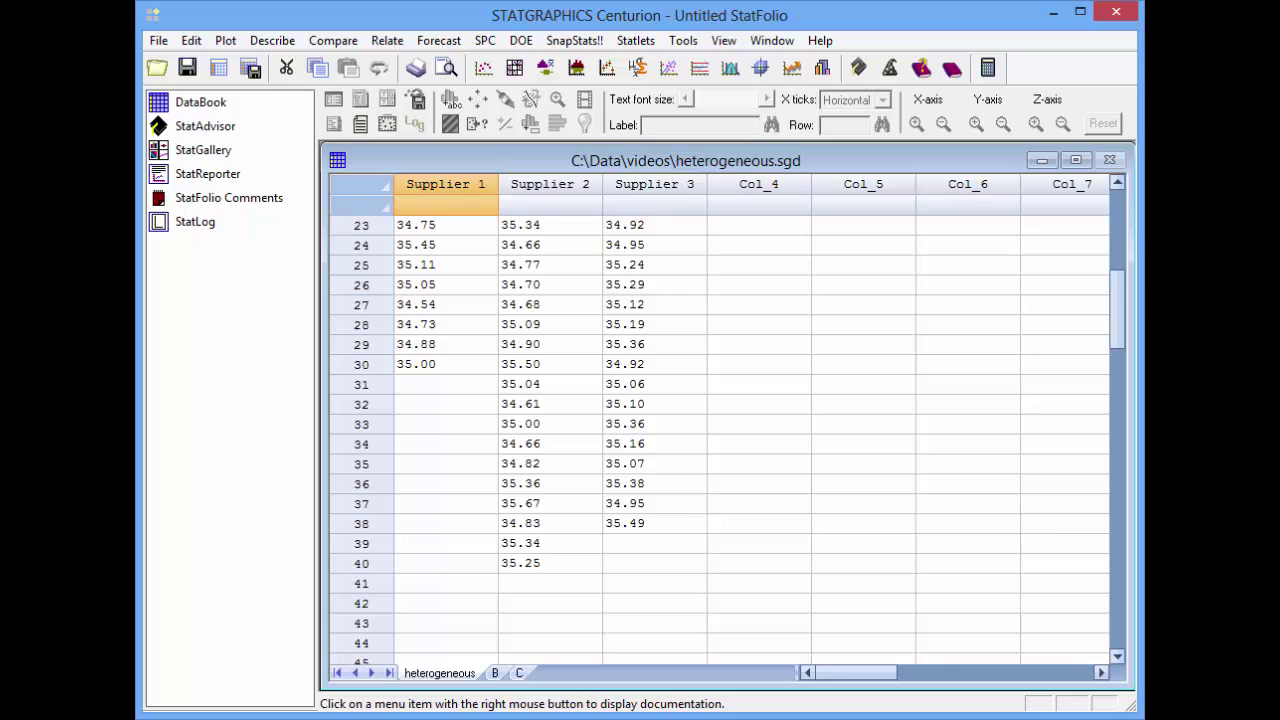
# - Start a Multiple-Sample Comparison on multiple data columns, using Supplier 1, Supplier 2 and Supplier 3 as samples
pyautogui.click(345, 43)
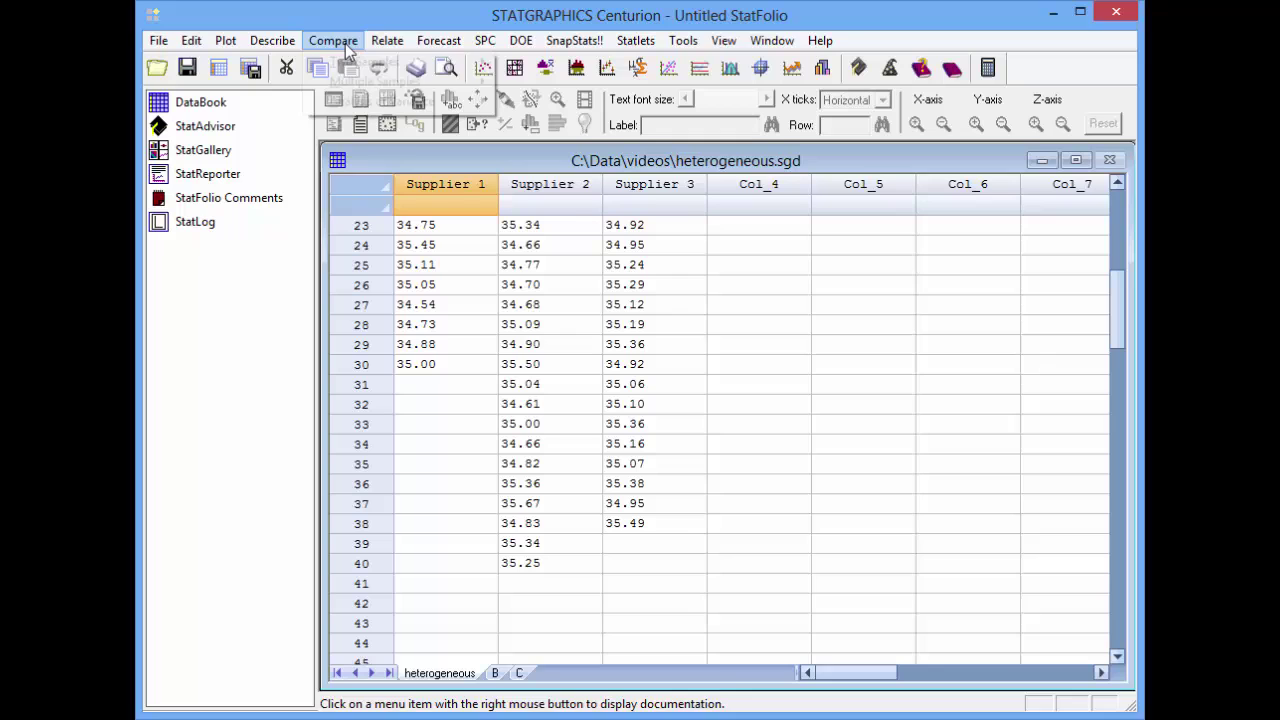
pyautogui.moveTo(358, 84)
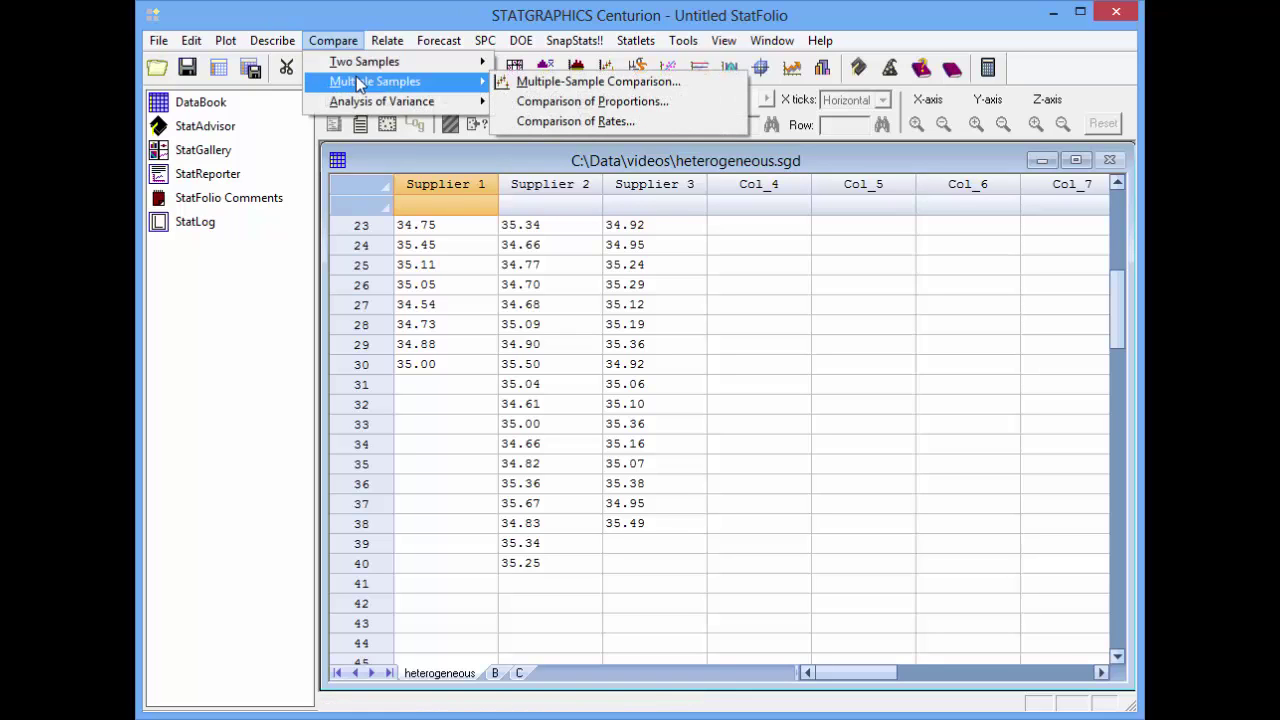
pyautogui.click(582, 84)
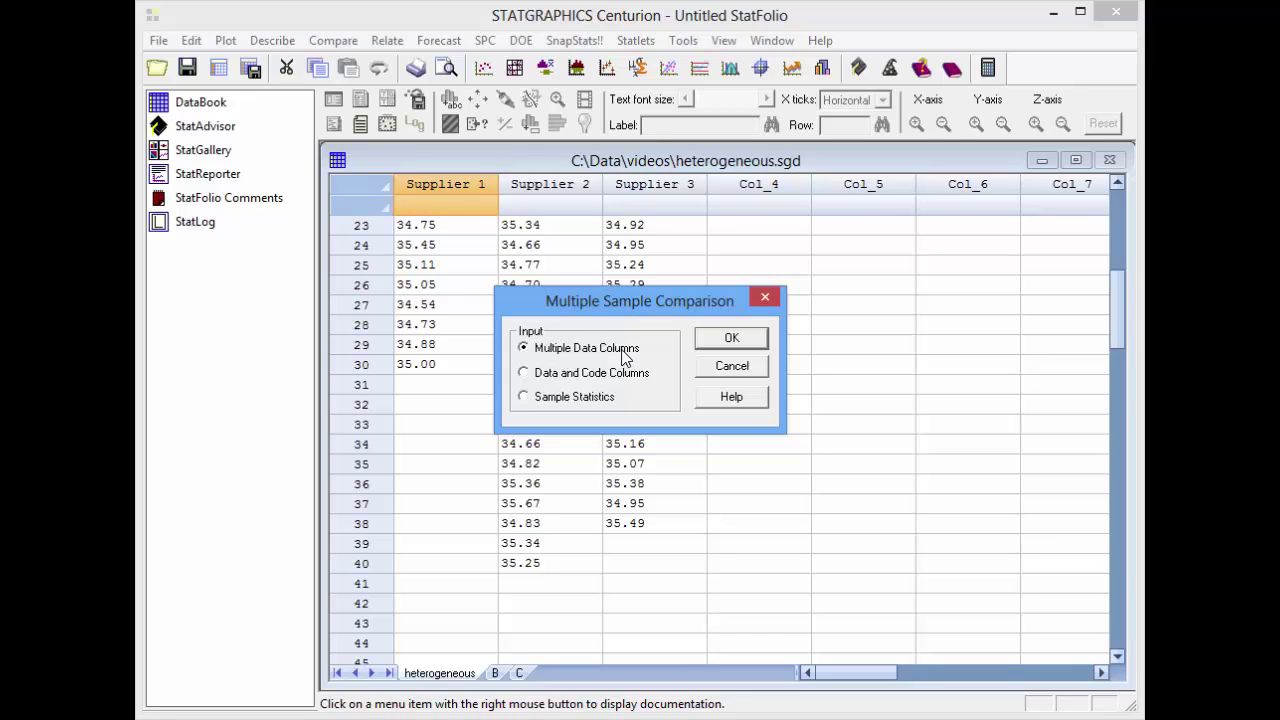
pyautogui.click(731, 338)
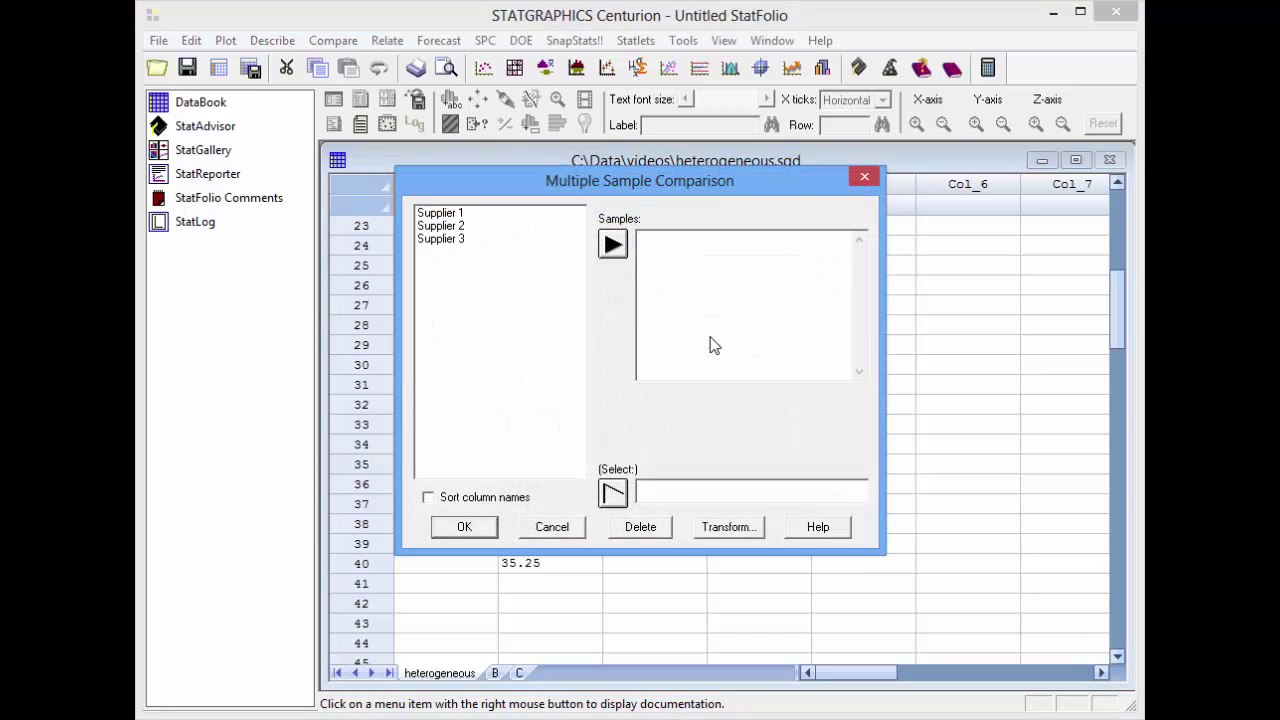
pyautogui.moveTo(467, 215); pyautogui.dragTo(486, 240)
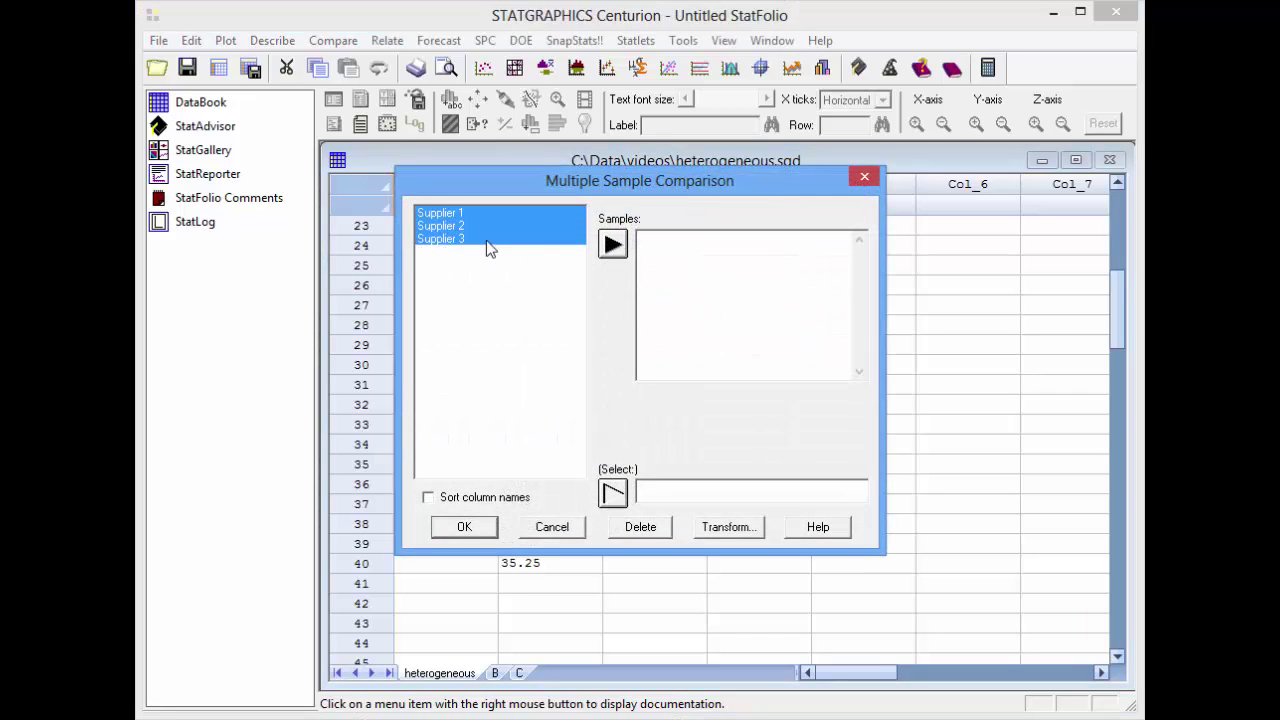
pyautogui.click(612, 245)
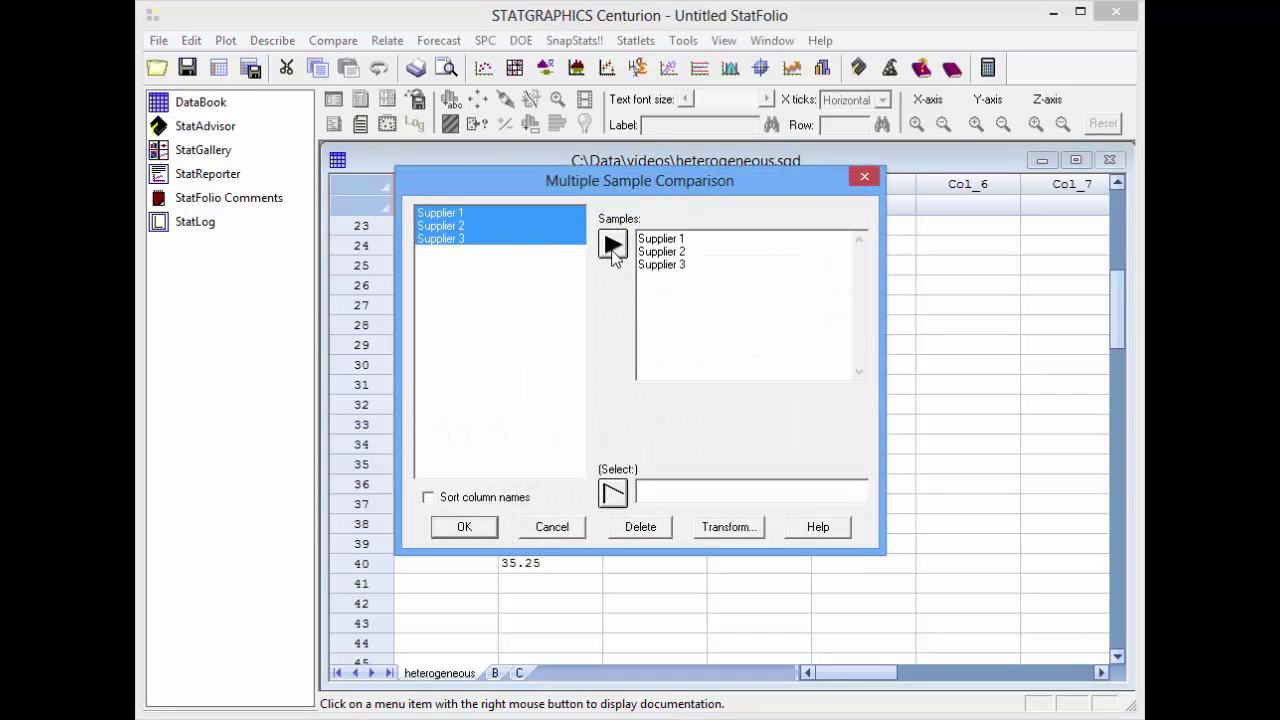
pyautogui.click(464, 527)
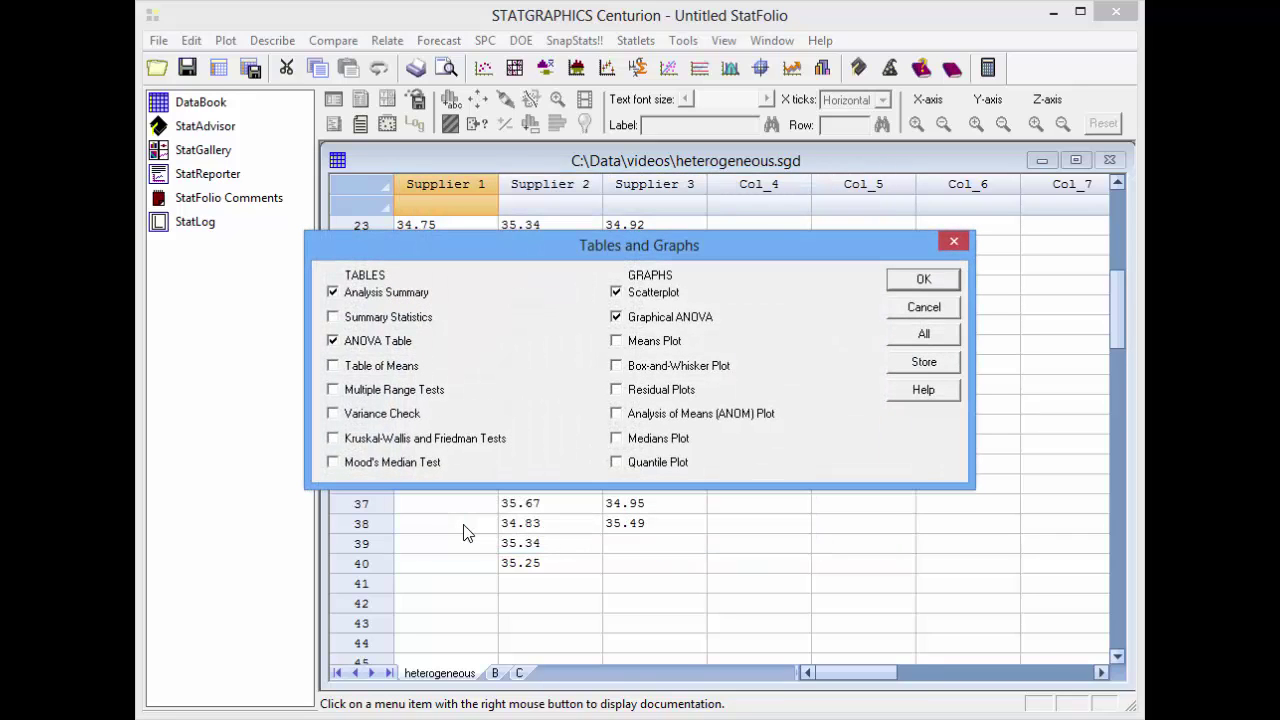
# - Run the comparison without the ANOVA Table and Graphical ANOVA, then highlight the three sample range lines
pyautogui.click(400, 345)
pyautogui.click(668, 320)
pyautogui.click(913, 285)
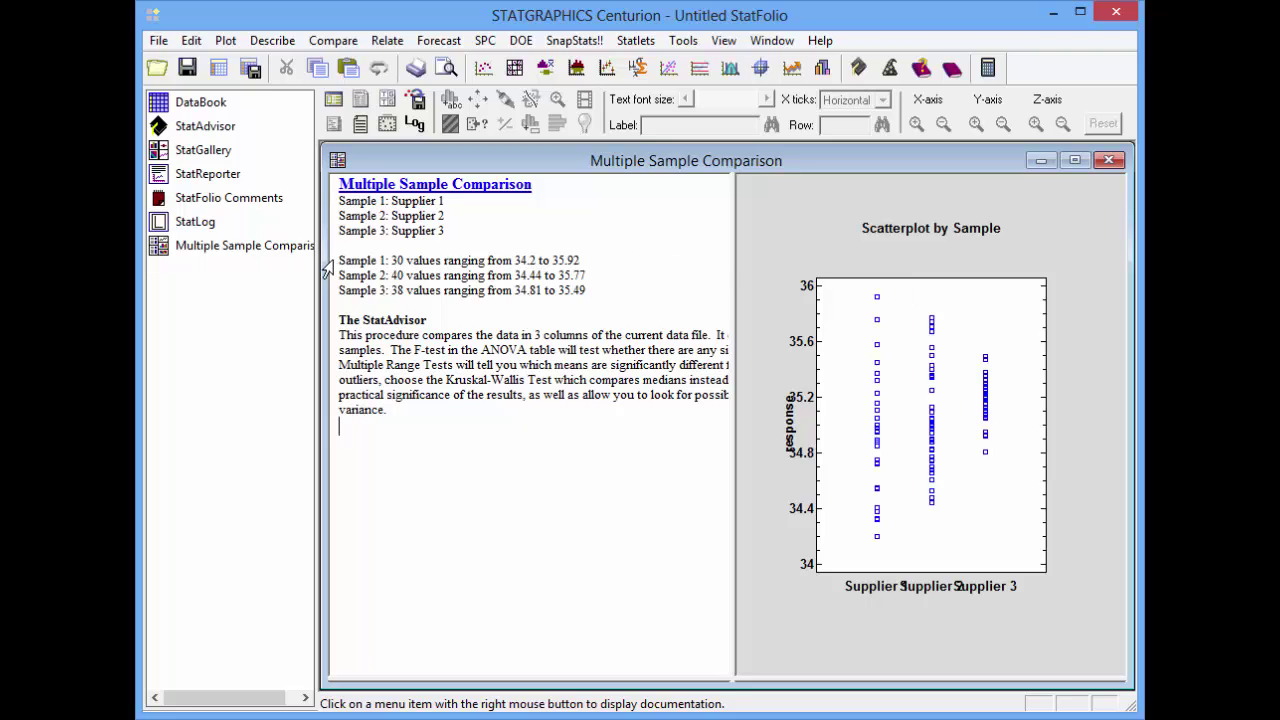
pyautogui.moveTo(328, 260); pyautogui.dragTo(325, 302)
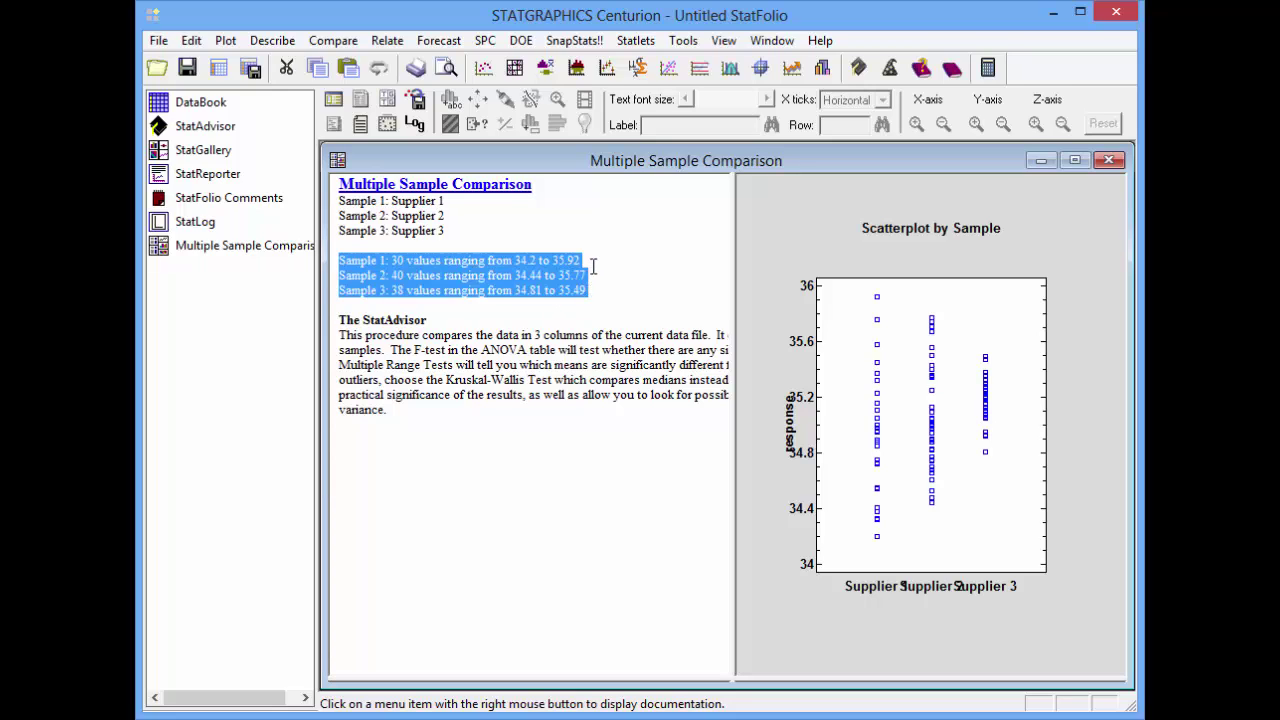
# - Maximize the Scatterplot by Sample and apply a slight horizontal jitter to its points
pyautogui.doubleClick(1028, 255)
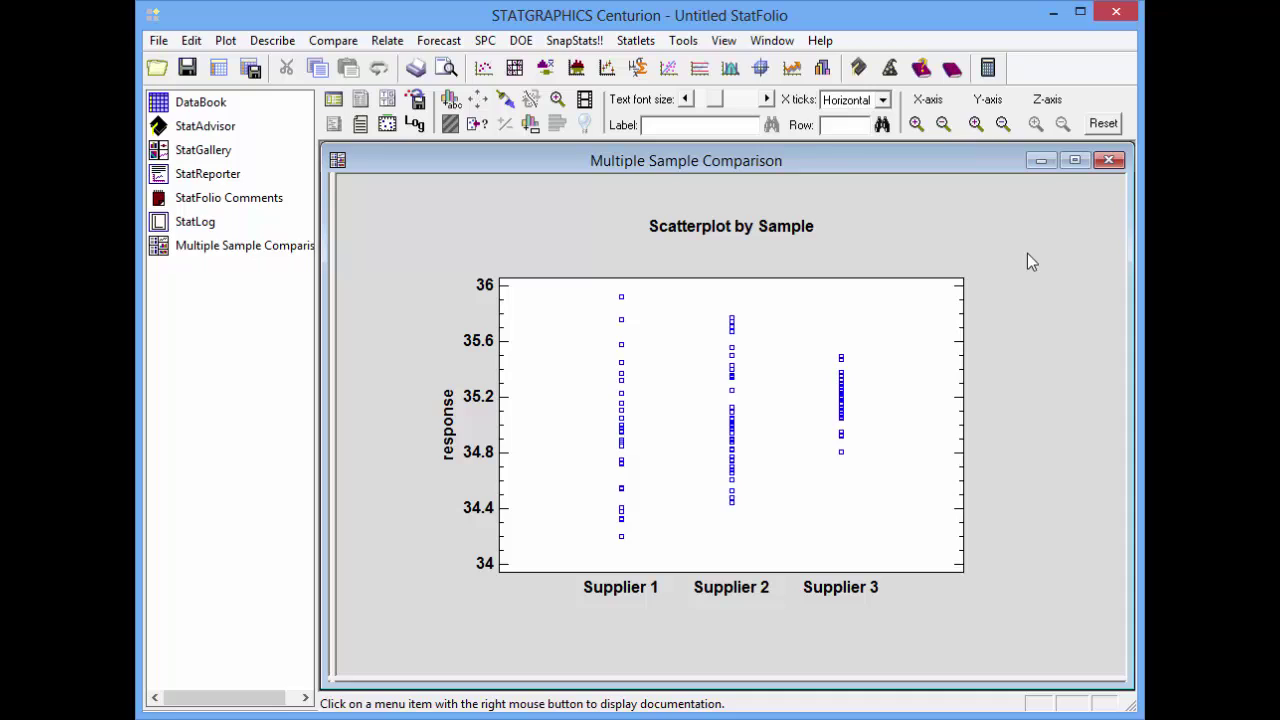
pyautogui.click(478, 102)
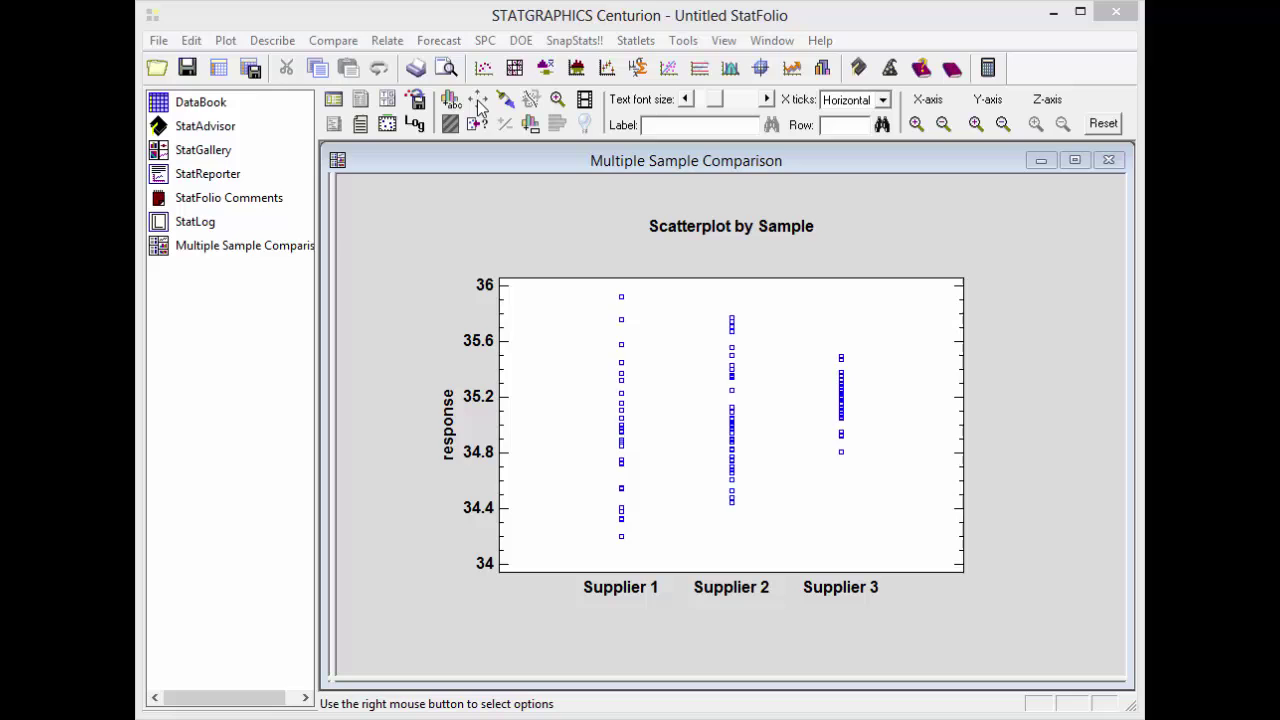
pyautogui.moveTo(568, 296); pyautogui.dragTo(794, 76)
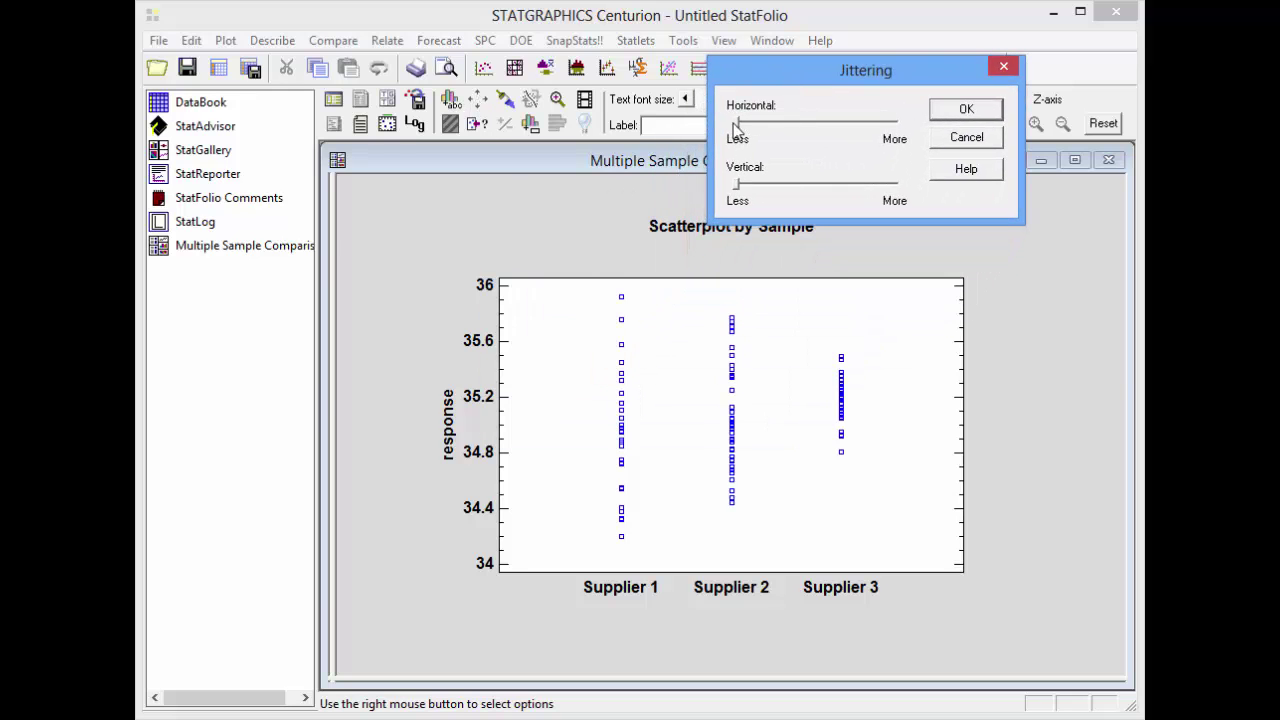
pyautogui.moveTo(735, 124); pyautogui.dragTo(740, 128)
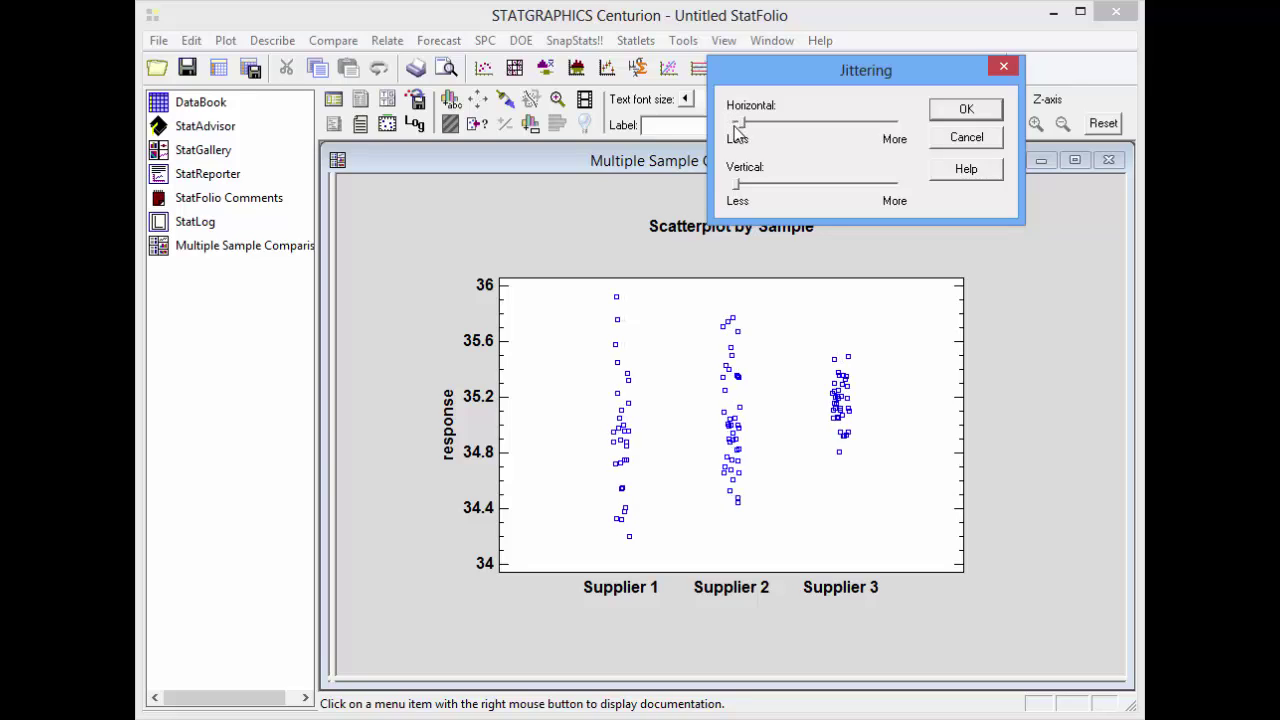
pyautogui.click(964, 115)
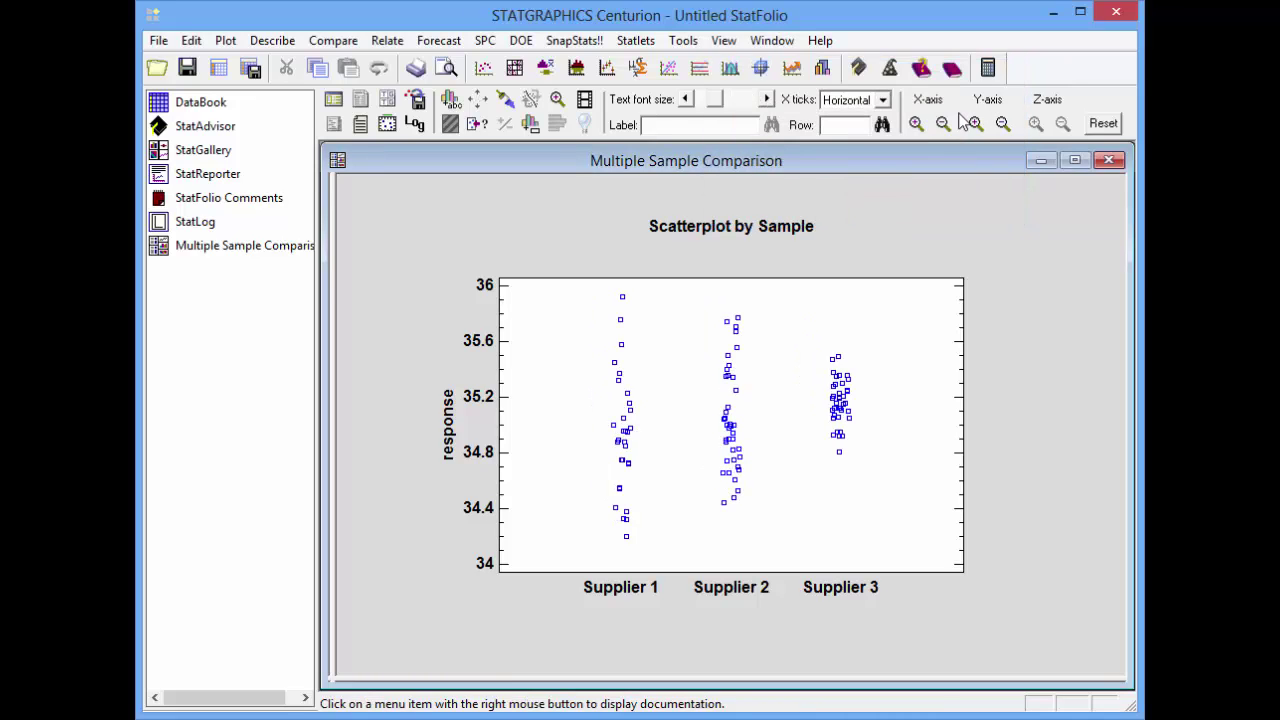
pyautogui.click(943, 123)
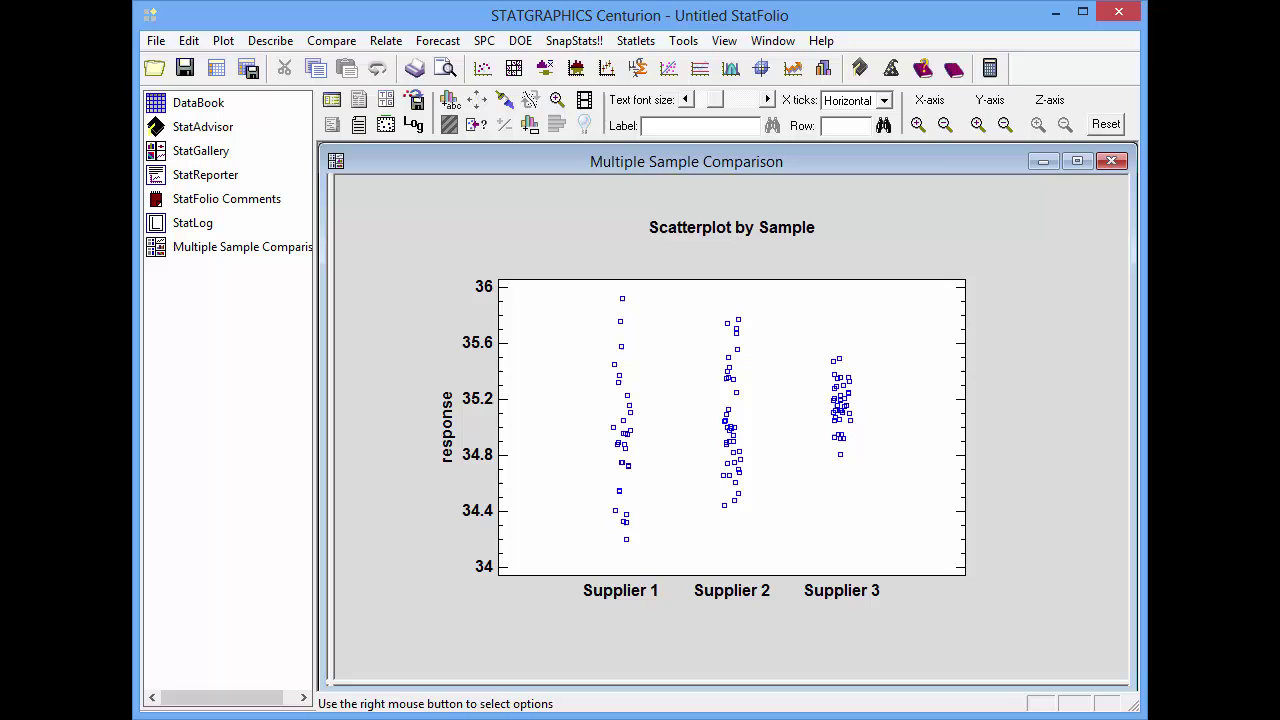
# - Include the ANOVA Table, Multiple Range Tests and Variance Check in the analysis output
pyautogui.click(387, 100)
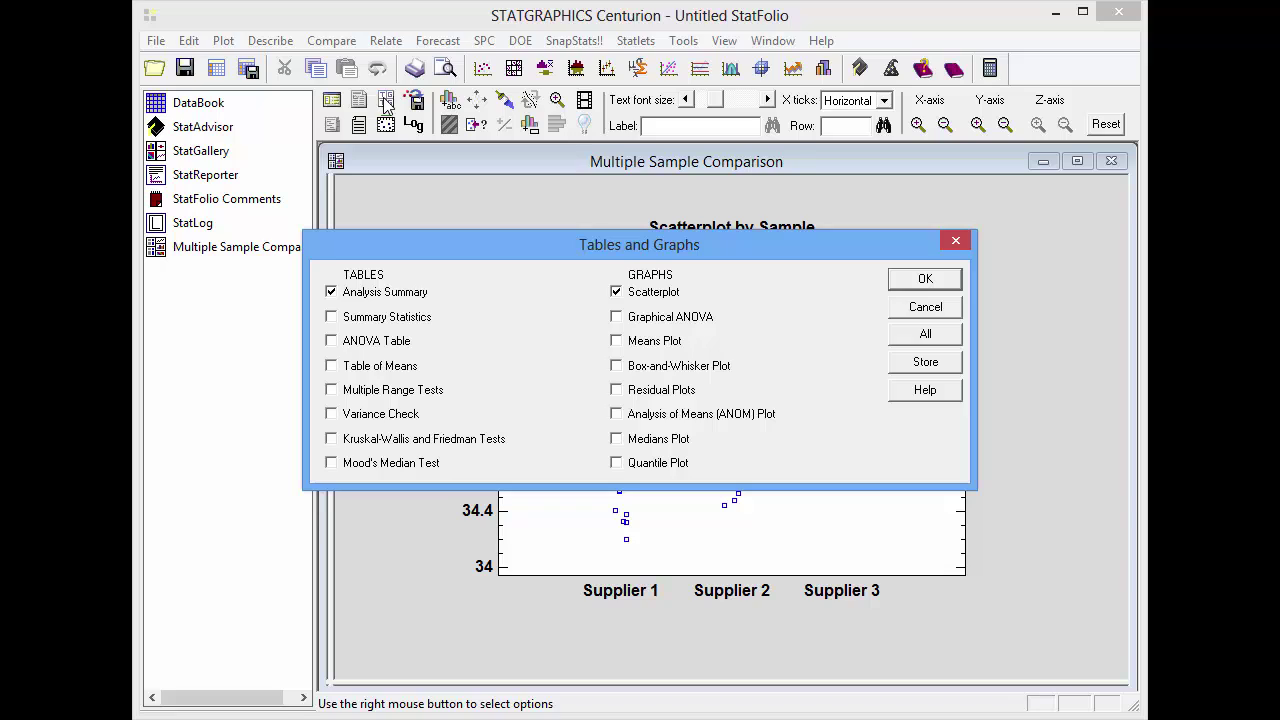
pyautogui.click(376, 344)
pyautogui.click(382, 392)
pyautogui.click(383, 415)
pyautogui.click(906, 280)
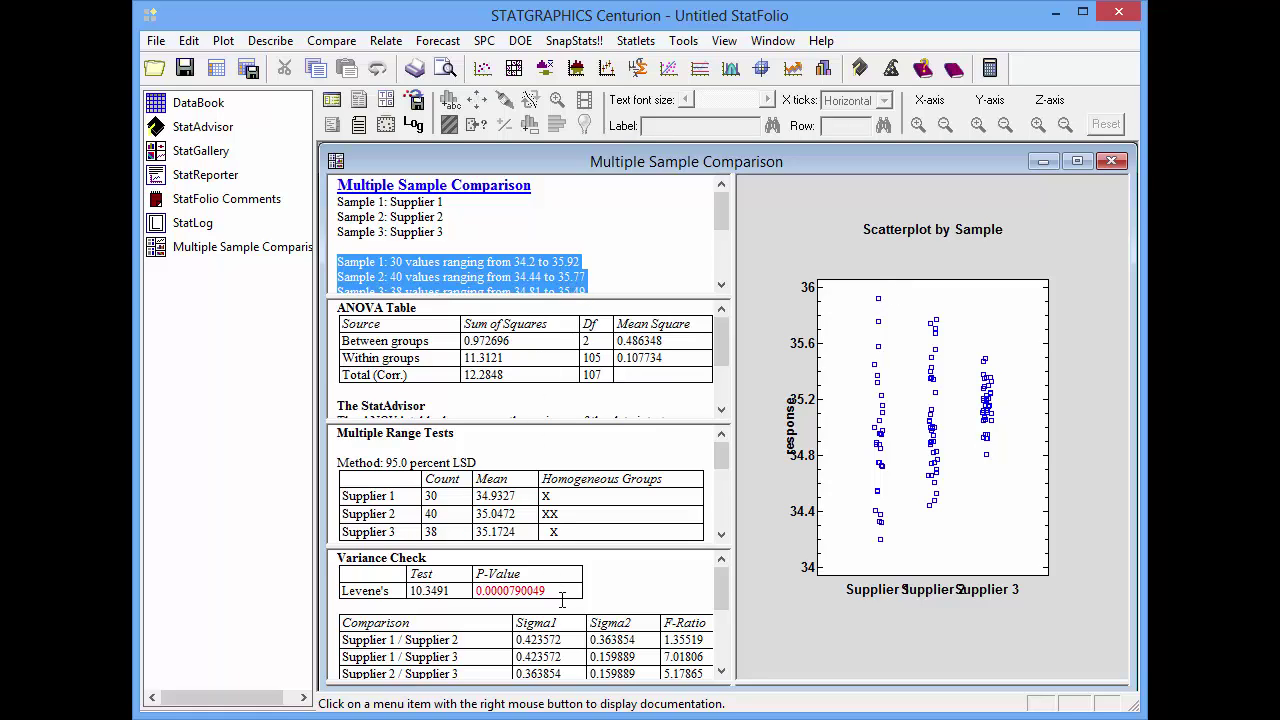
pyautogui.doubleClick(694, 398)
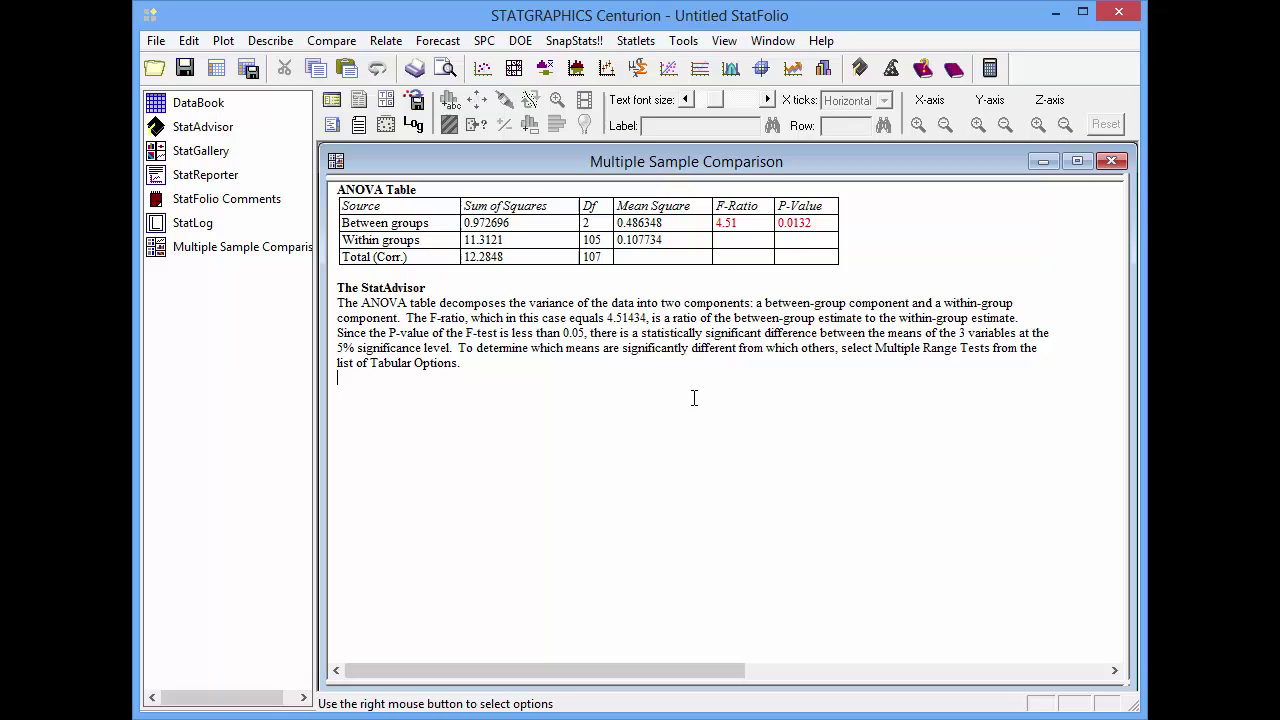
pyautogui.click(822, 222)
# - Switch from the tiled results to the maximized Variance Check pane and back to tiled panes
pyautogui.doubleClick(873, 256)
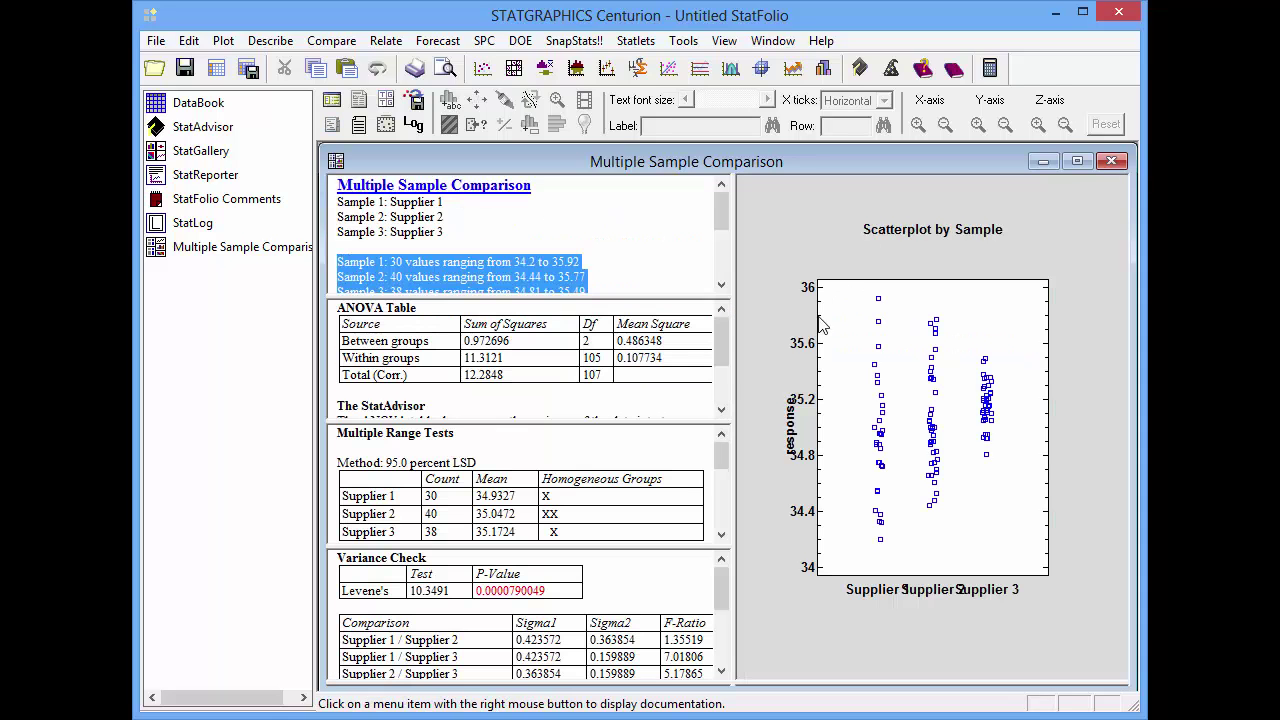
pyautogui.doubleClick(664, 574)
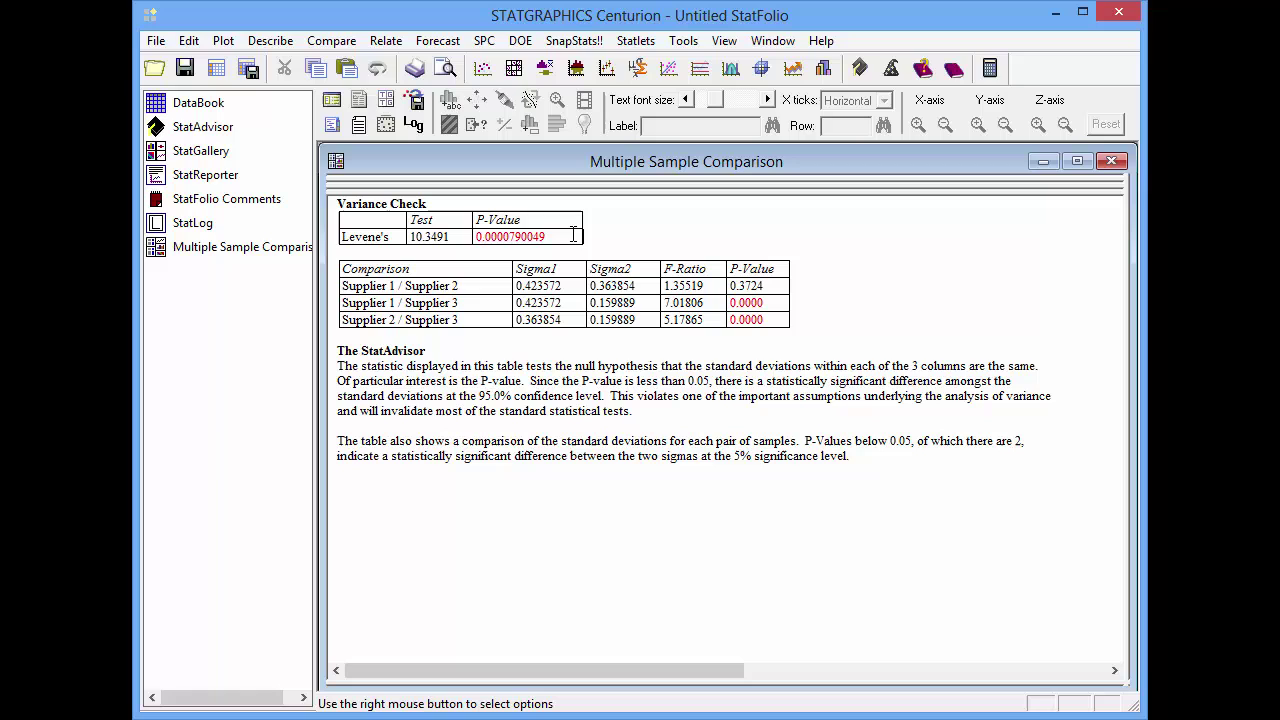
pyautogui.doubleClick(810, 305)
# - Maximize the ANOVA table and choose the Welch robust test in its pane options
pyautogui.doubleClick(676, 390)
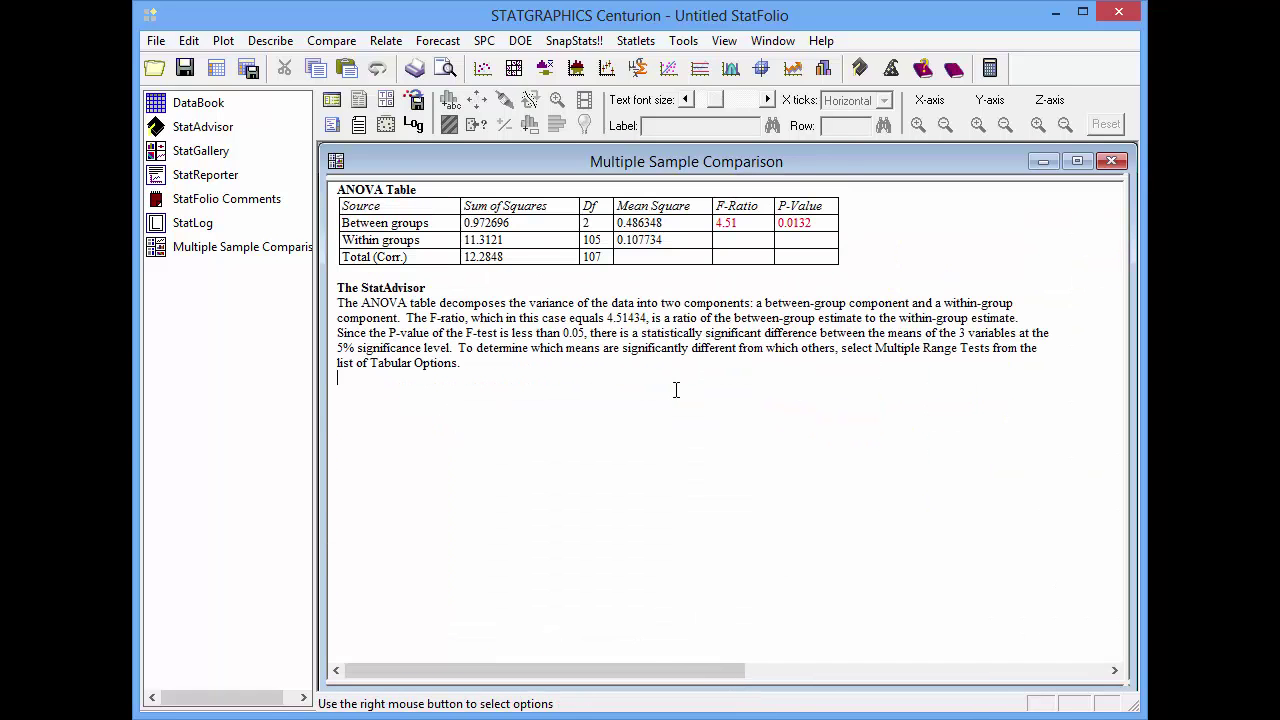
pyautogui.rightClick(918, 229)
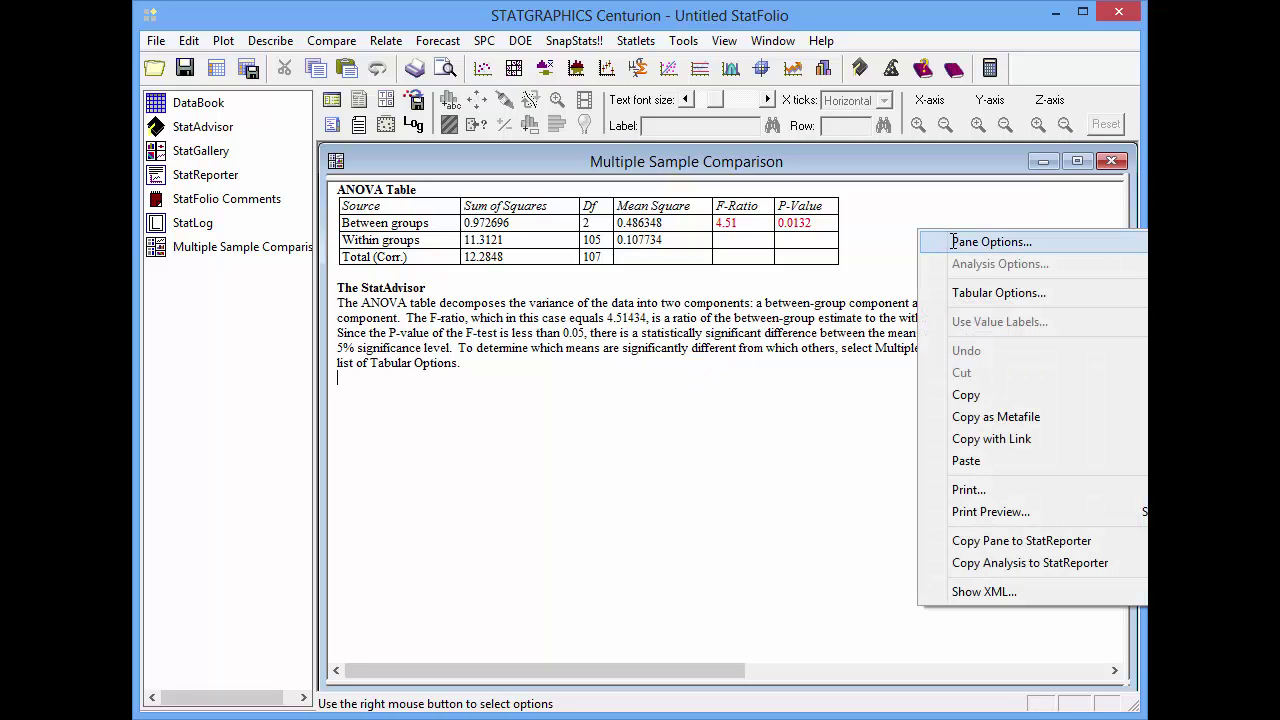
pyautogui.click(956, 246)
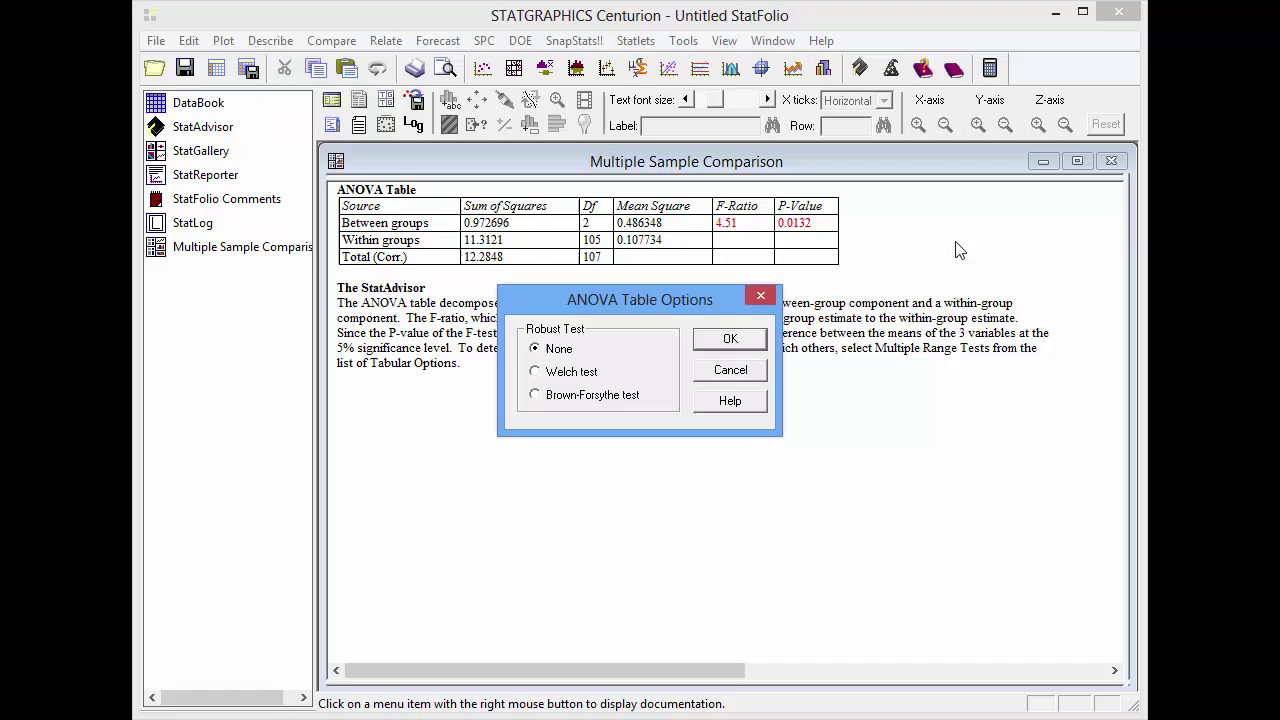
pyautogui.click(576, 379)
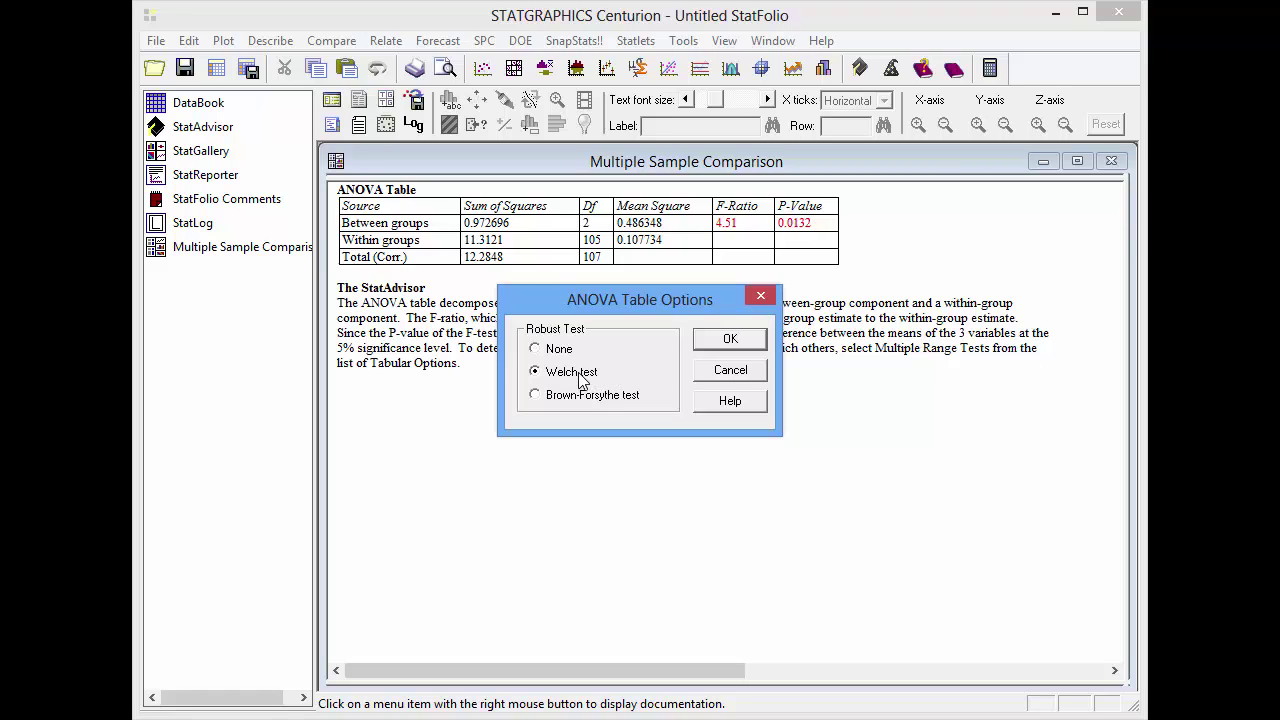
pyautogui.click(720, 342)
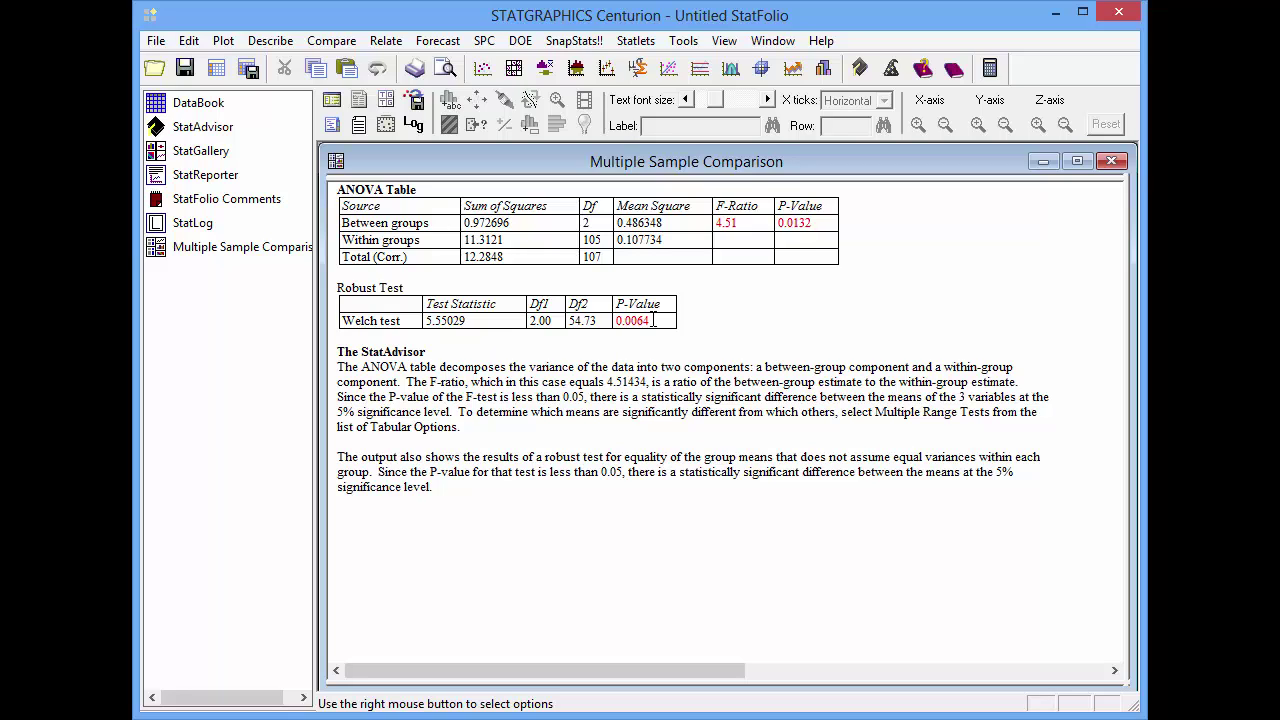
# - Change the ANOVA table's robust test from Welch to Brown-Forsythe
pyautogui.click(654, 320)
pyautogui.rightClick(784, 304)
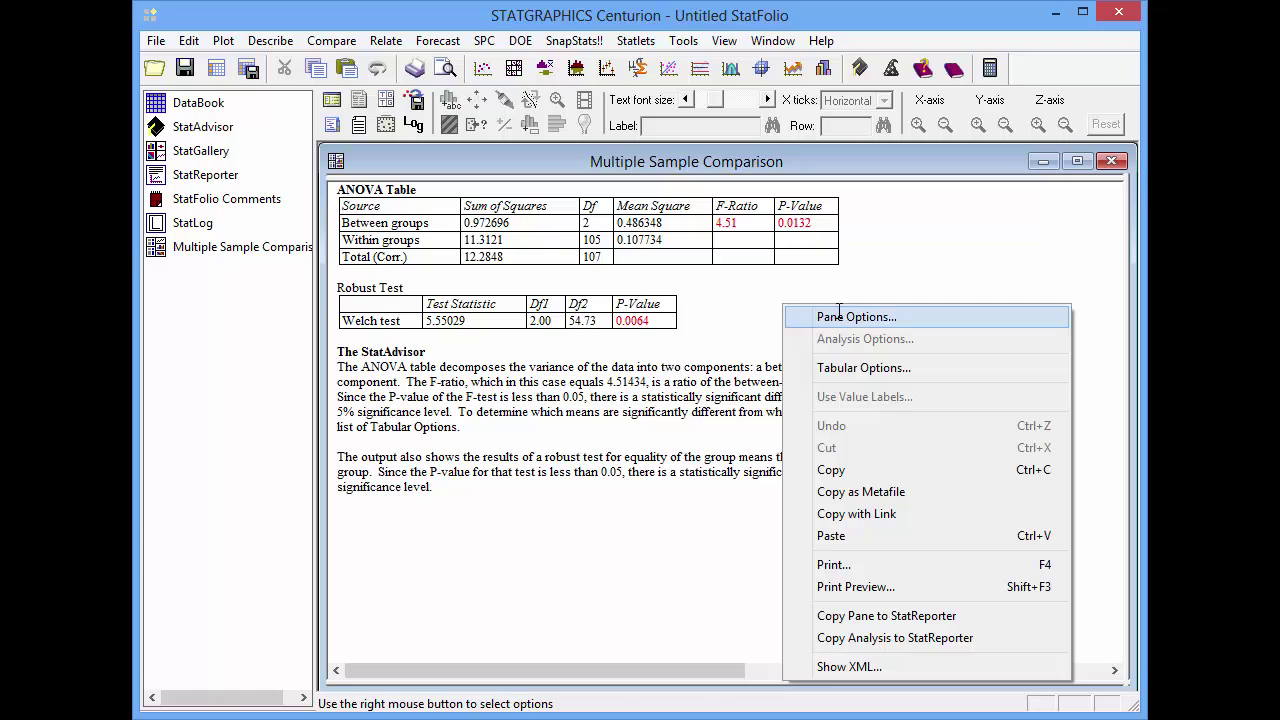
pyautogui.click(830, 312)
pyautogui.click(604, 401)
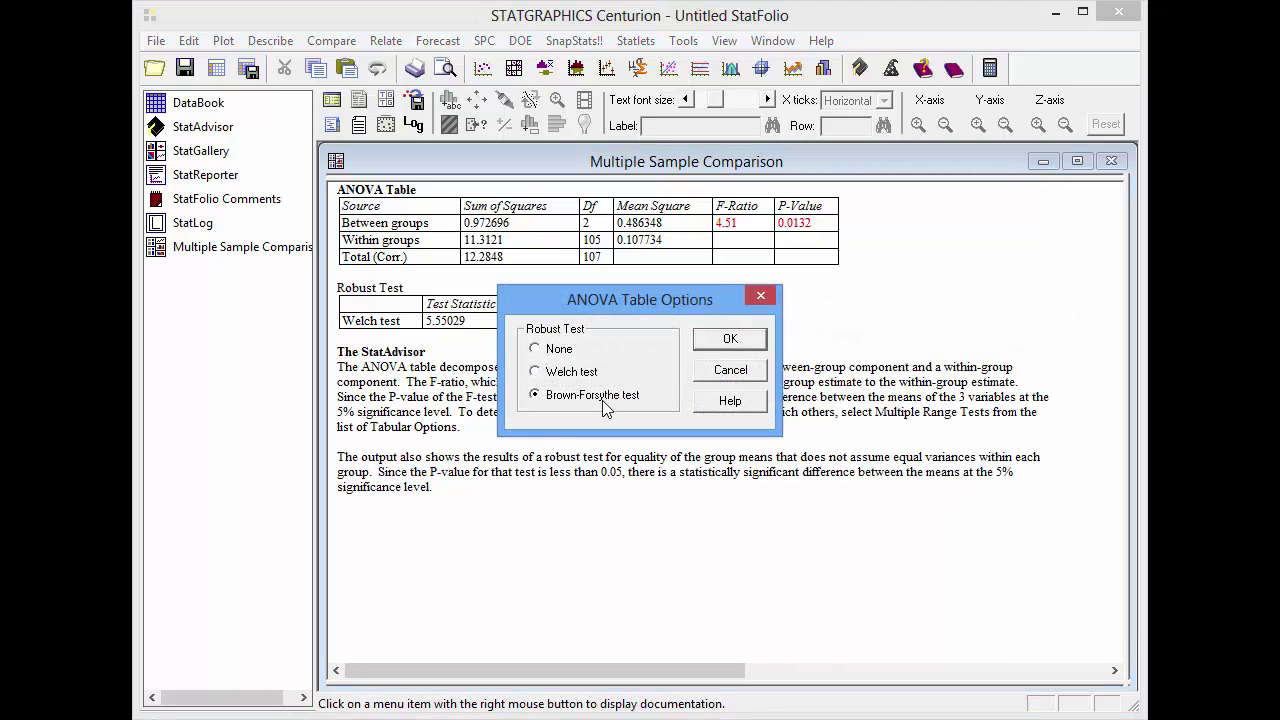
pyautogui.click(731, 340)
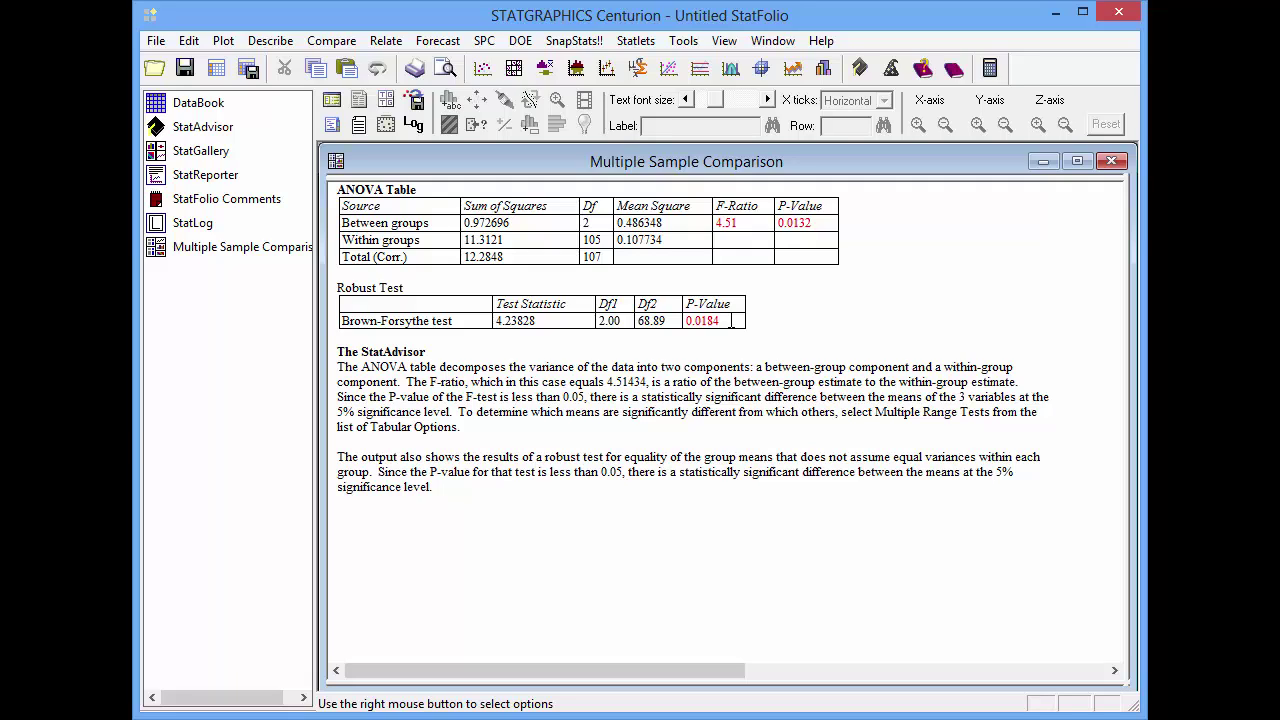
# - Maximize the Multiple Range Tests pane and highlight the LSD method name
pyautogui.doubleClick(818, 328)
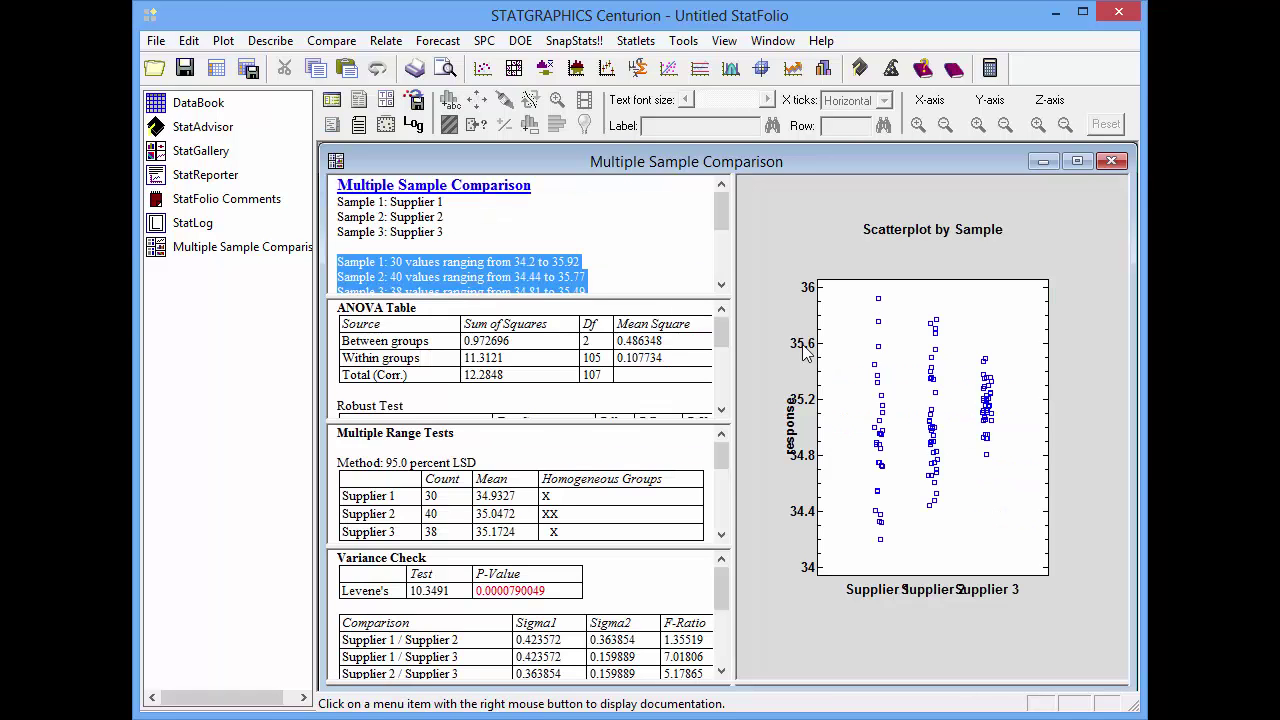
pyautogui.doubleClick(675, 441)
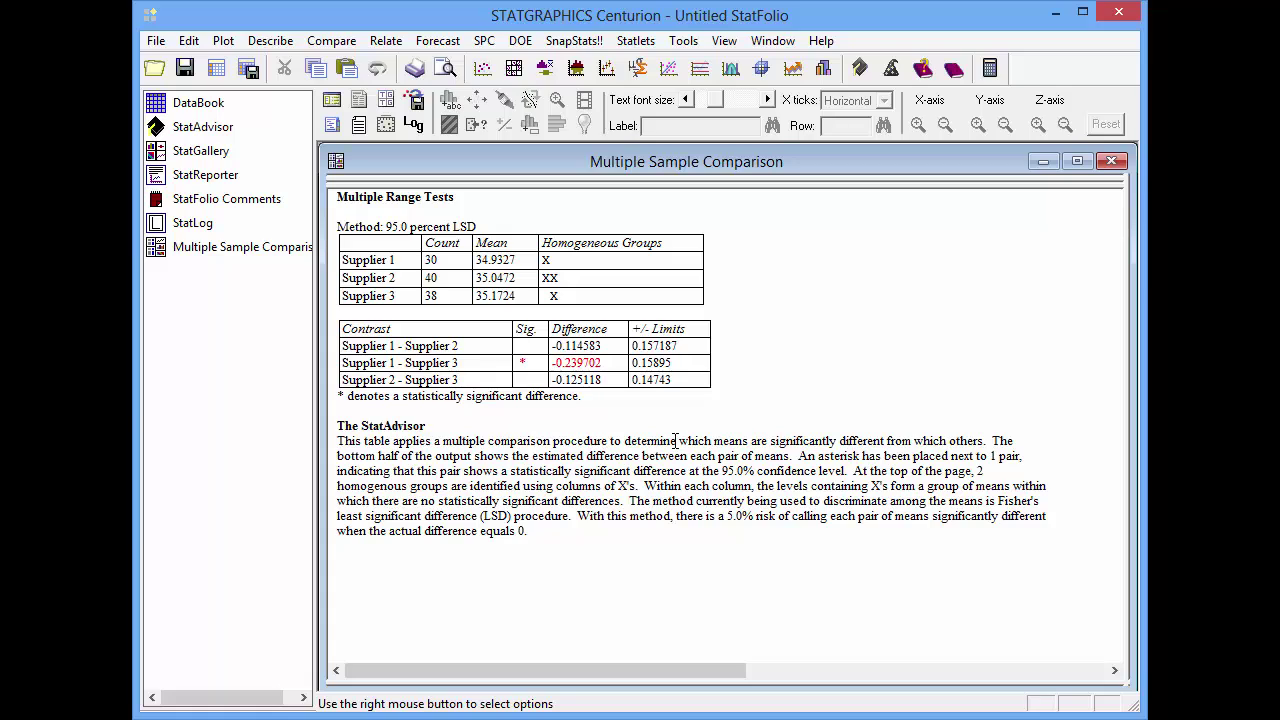
pyautogui.doubleClick(479, 226)
# - Switch the Multiple Range Tests method from LSD to Games-Howell
pyautogui.rightClick(777, 228)
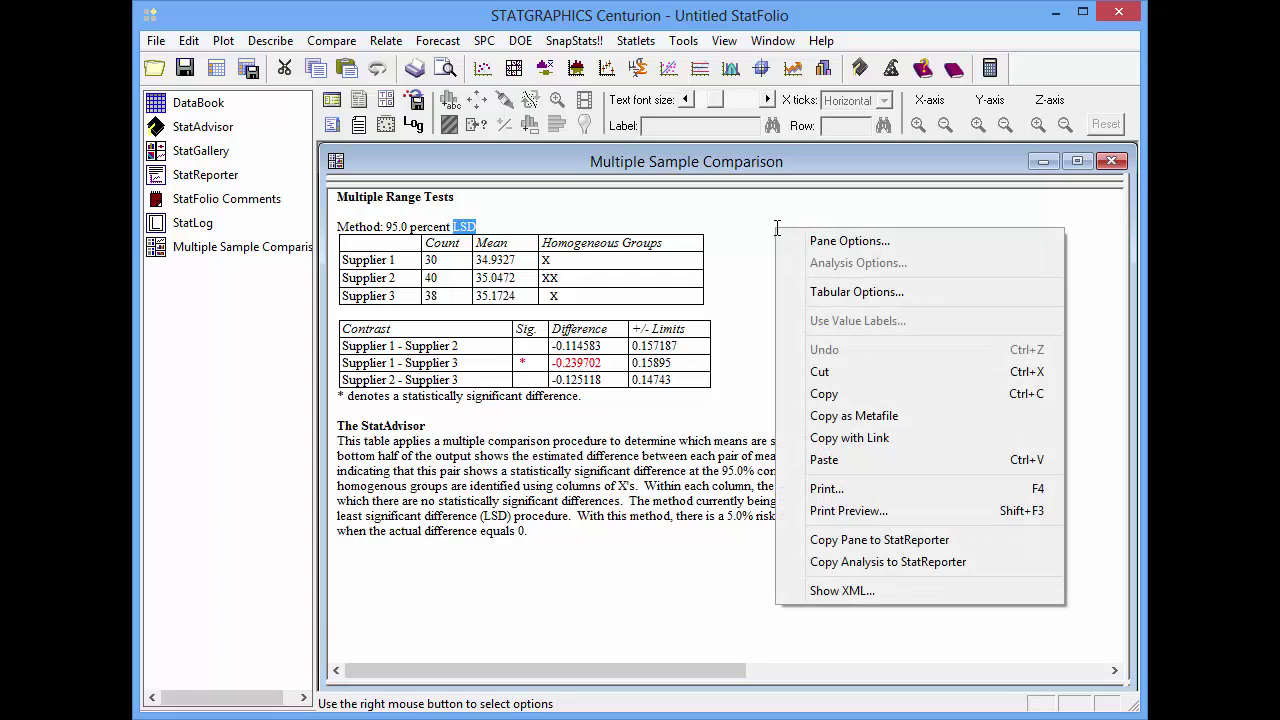
pyautogui.click(820, 240)
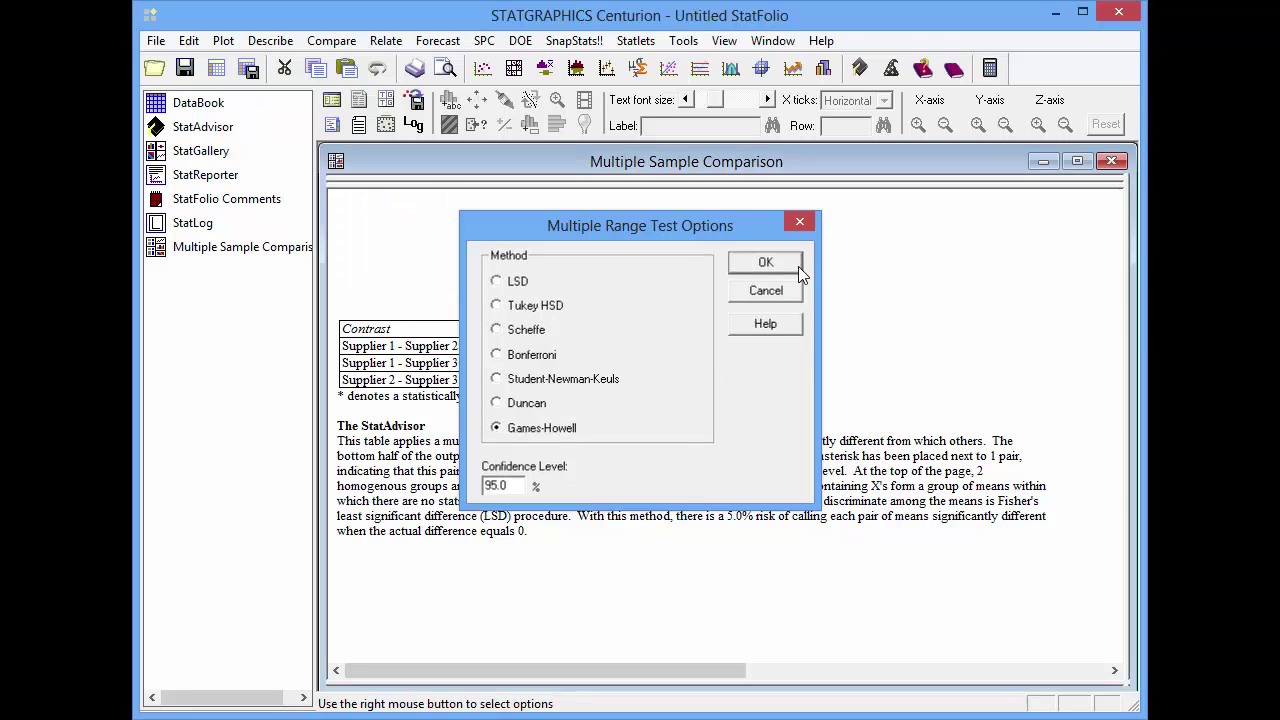
pyautogui.click(798, 266)
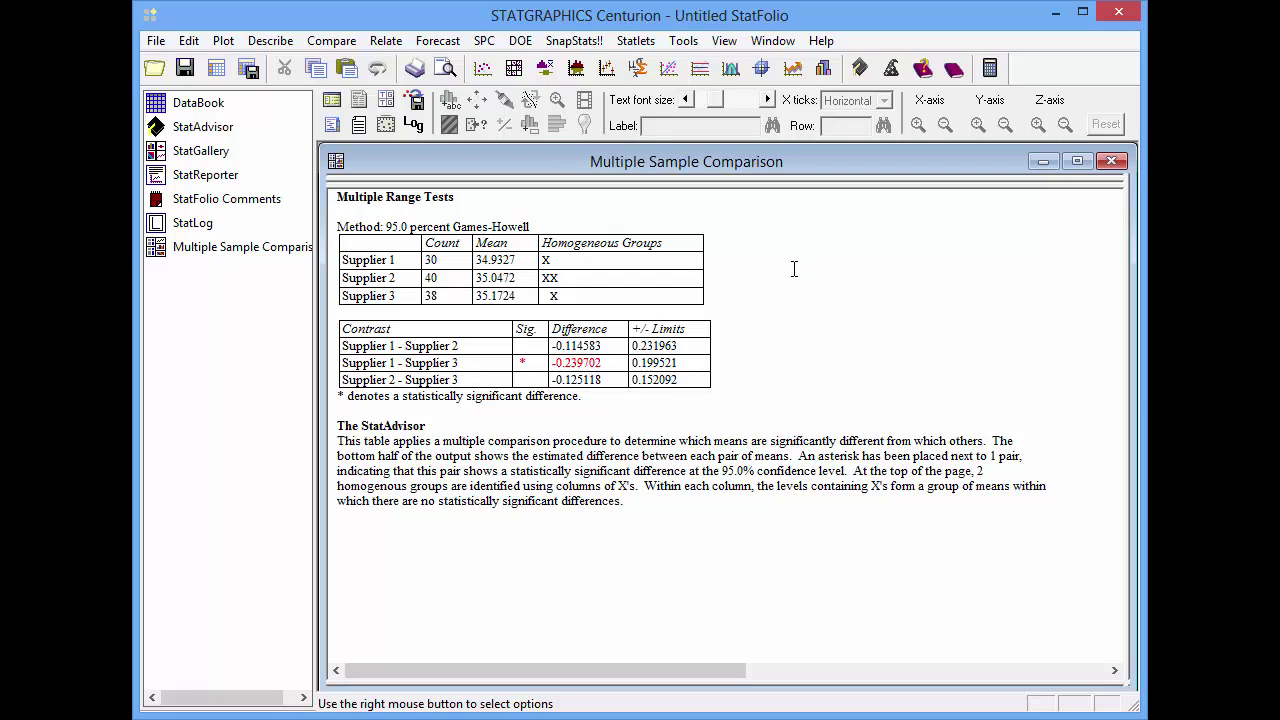
pyautogui.moveTo(343, 333); pyautogui.dragTo(333, 390)
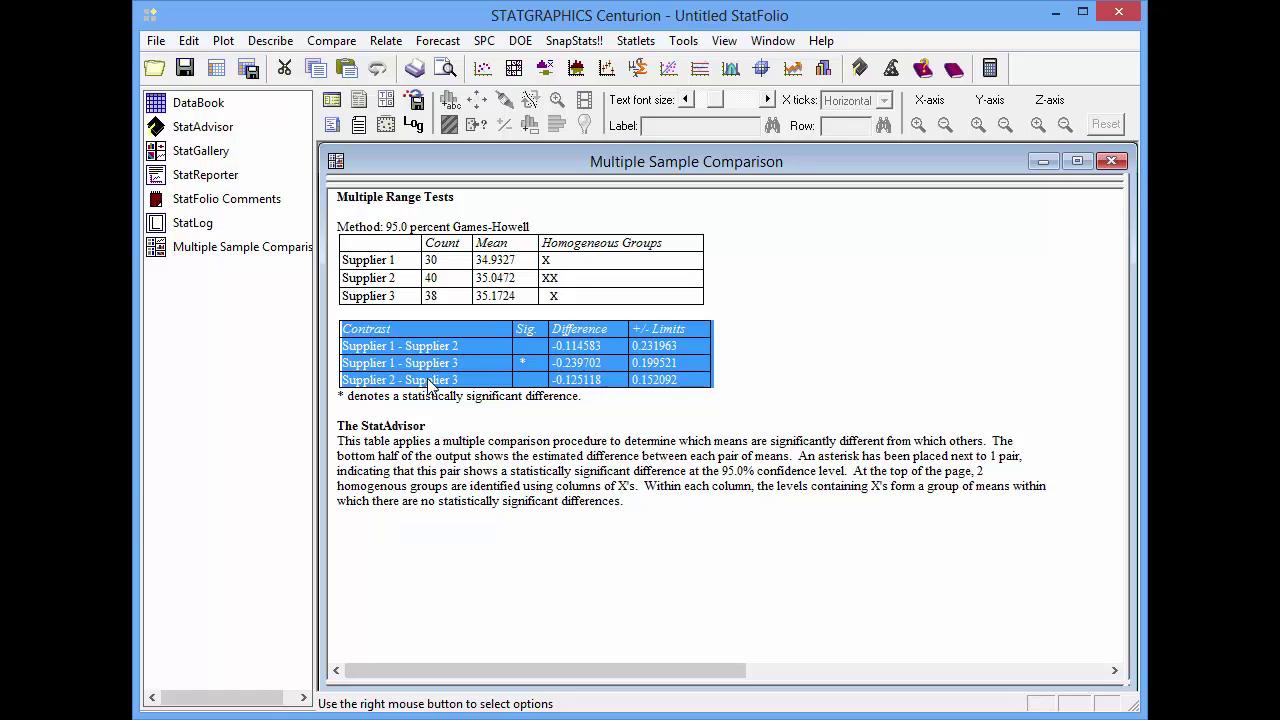
pyautogui.click(539, 364)
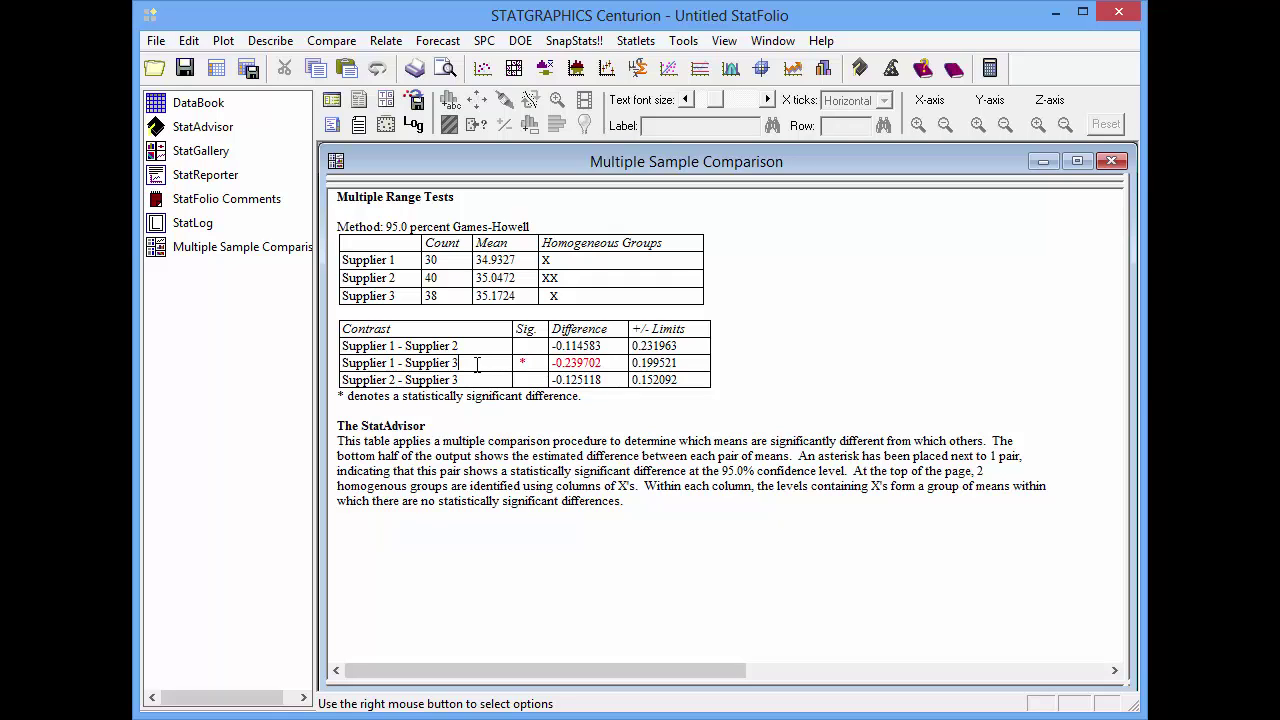
pyautogui.moveTo(460, 364); pyautogui.dragTo(342, 365)
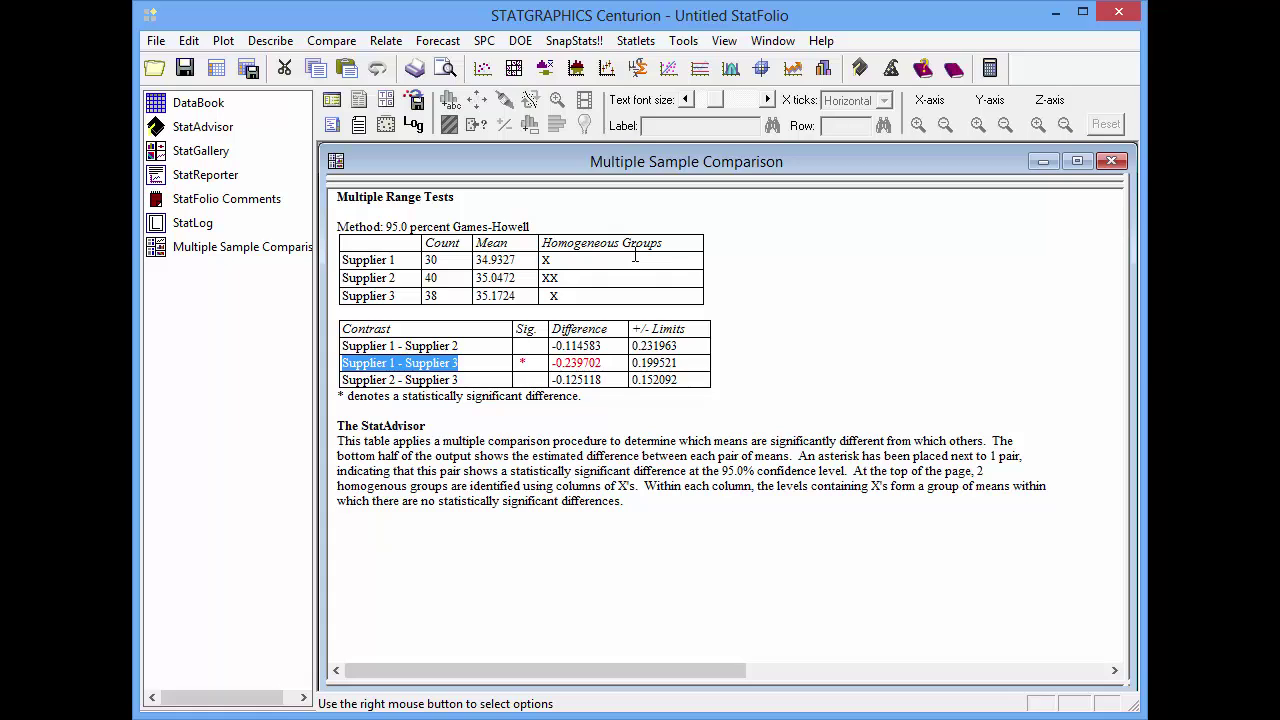
pyautogui.click(546, 260)
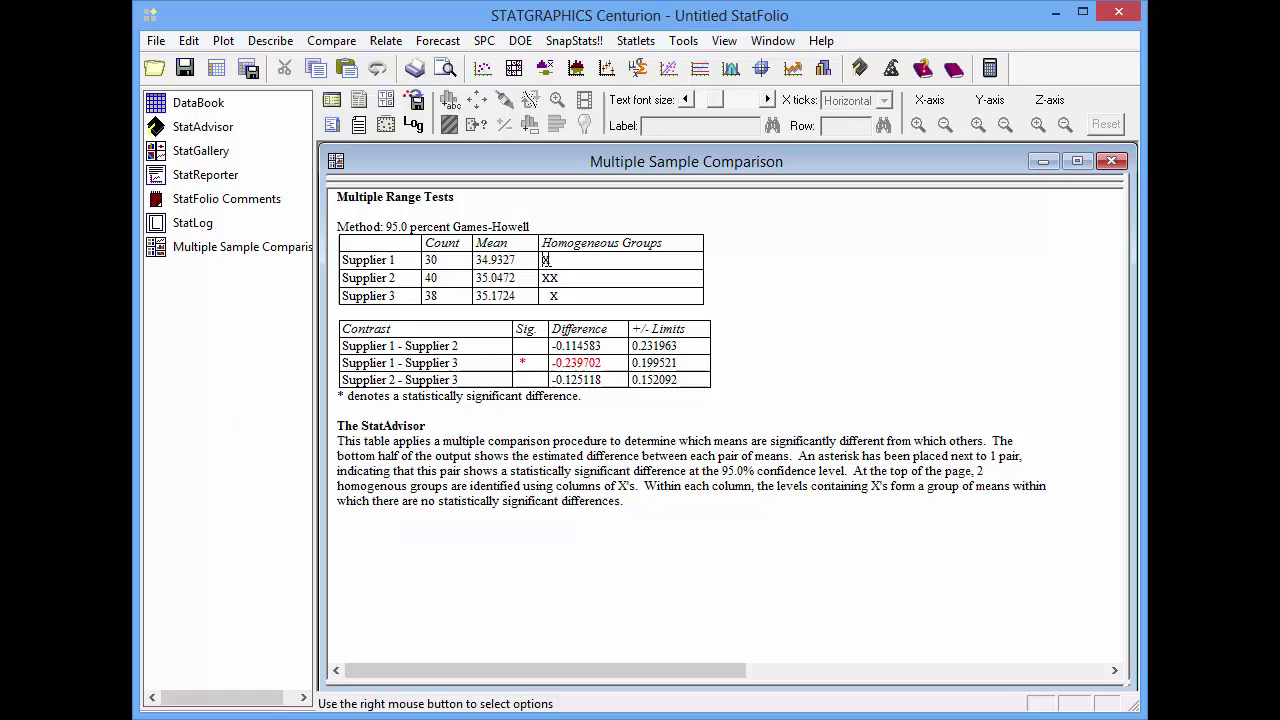
pyautogui.moveTo(546, 260); pyautogui.dragTo(696, 298)
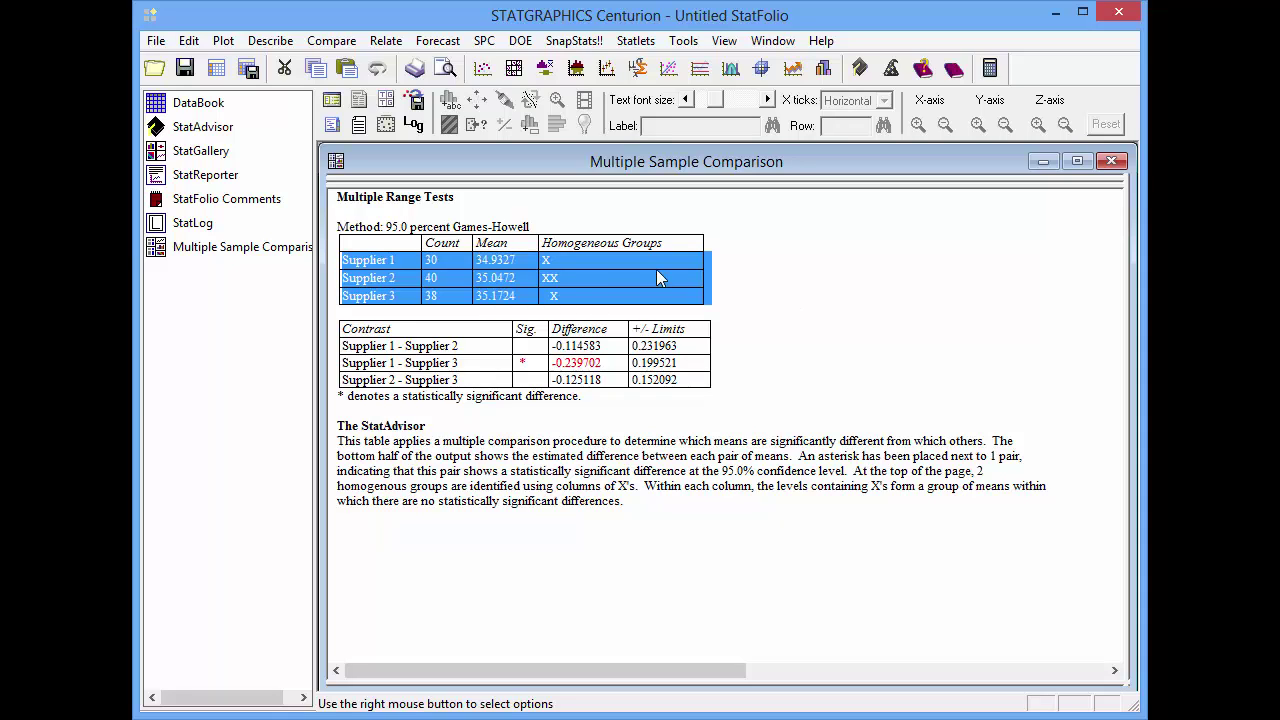
pyautogui.click(561, 278)
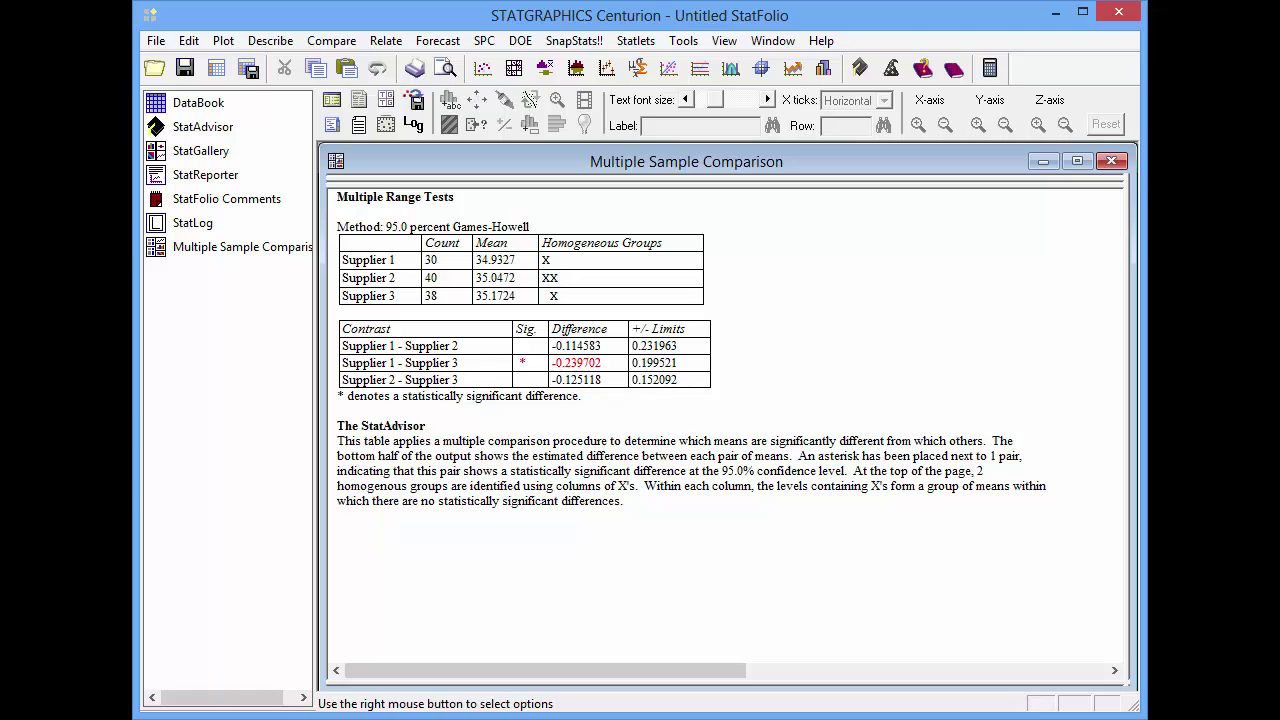
pyautogui.hotkey('shift', 'Home')
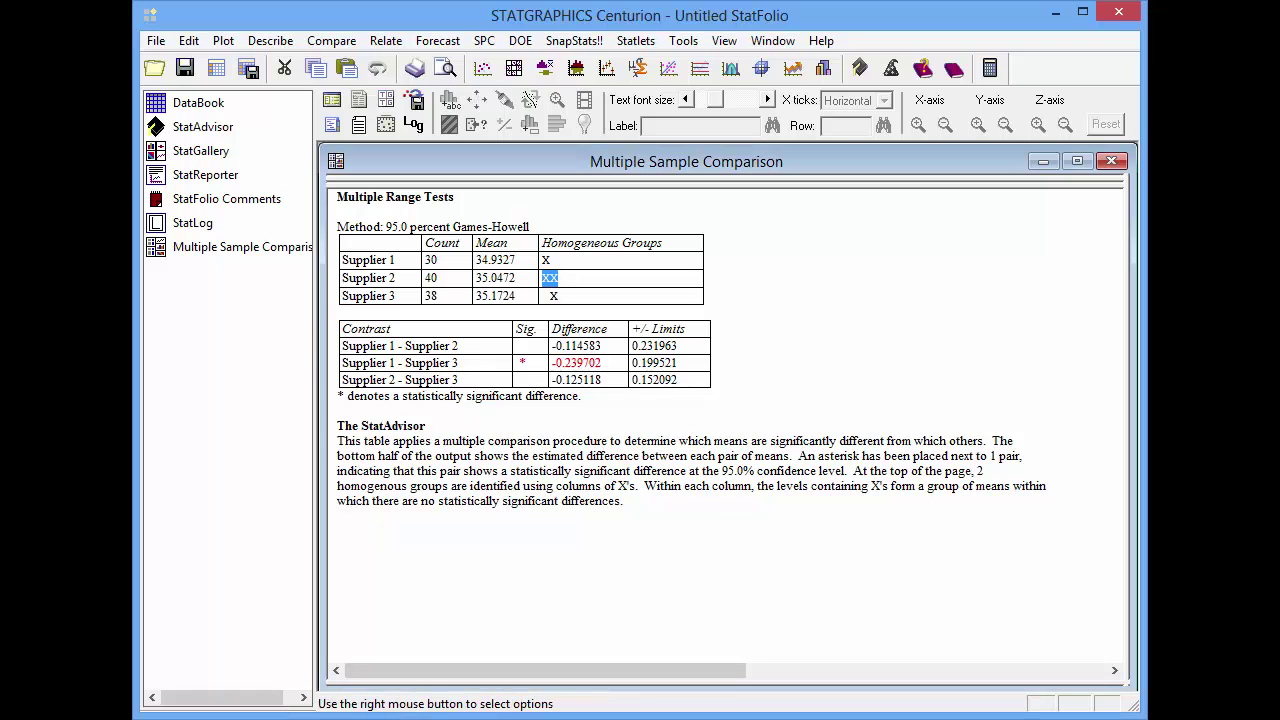